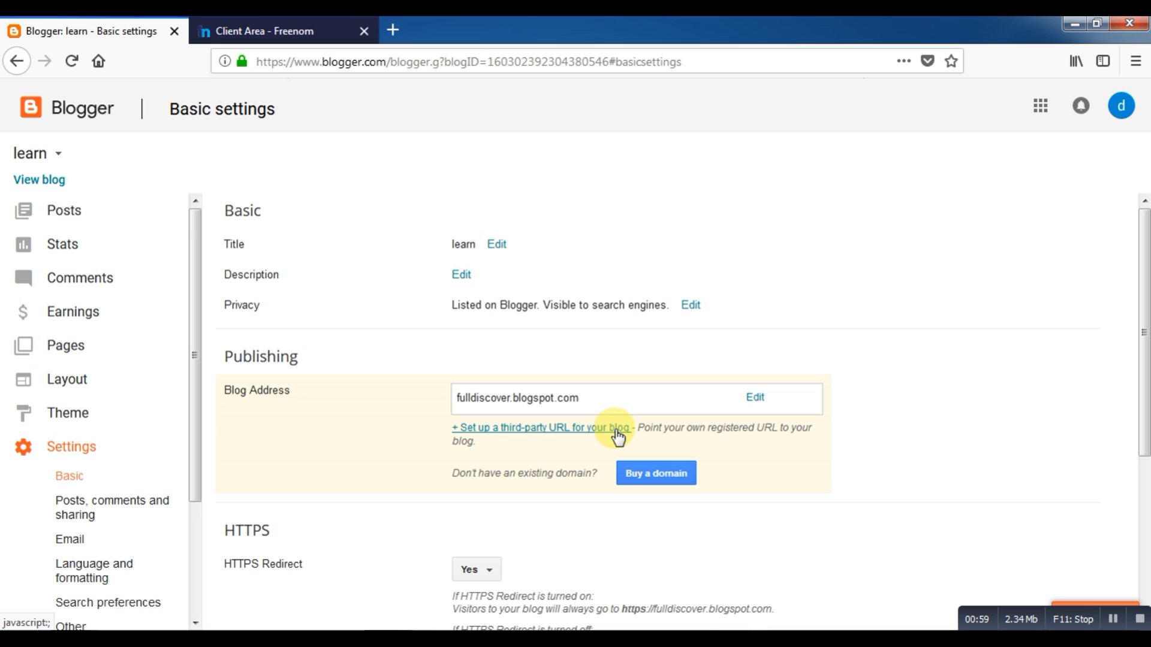
Open the blog's third-party URL settings, and switch to Freenom's page for registering a new domain
left_click(580, 429)
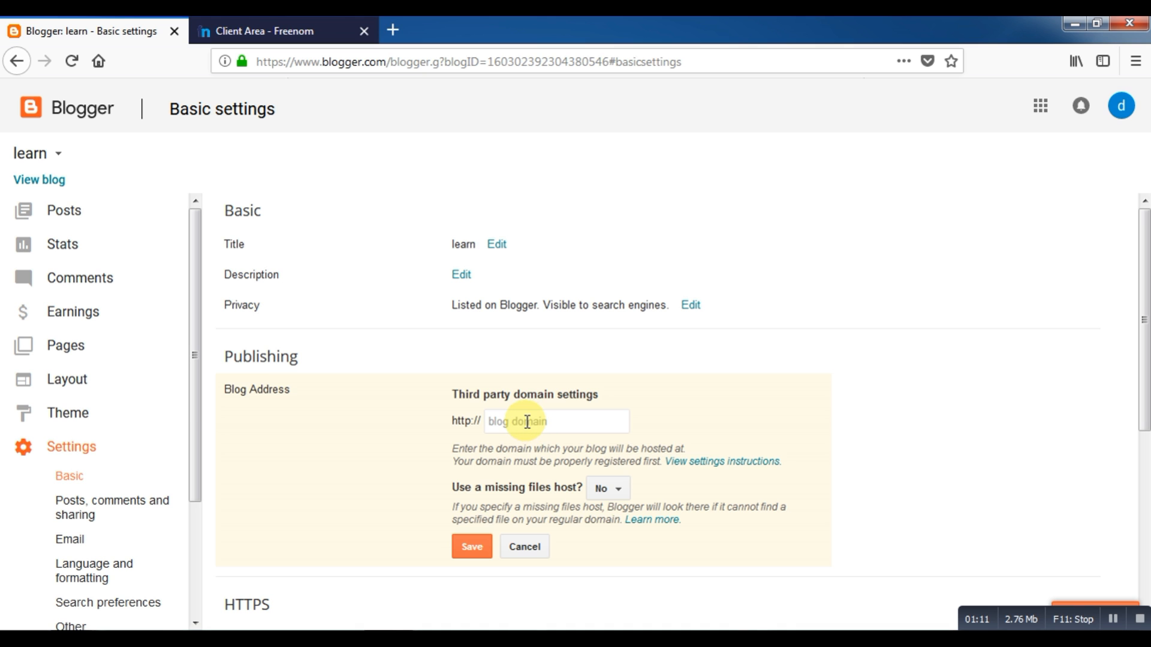
left_click(267, 28)
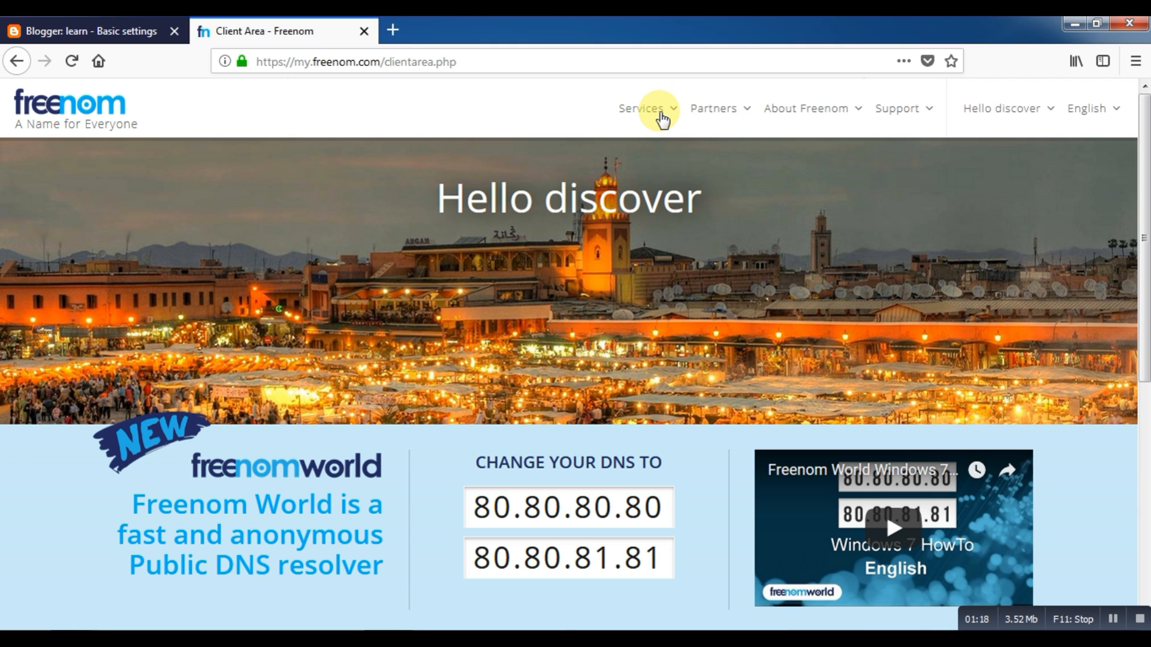
left_click(660, 116)
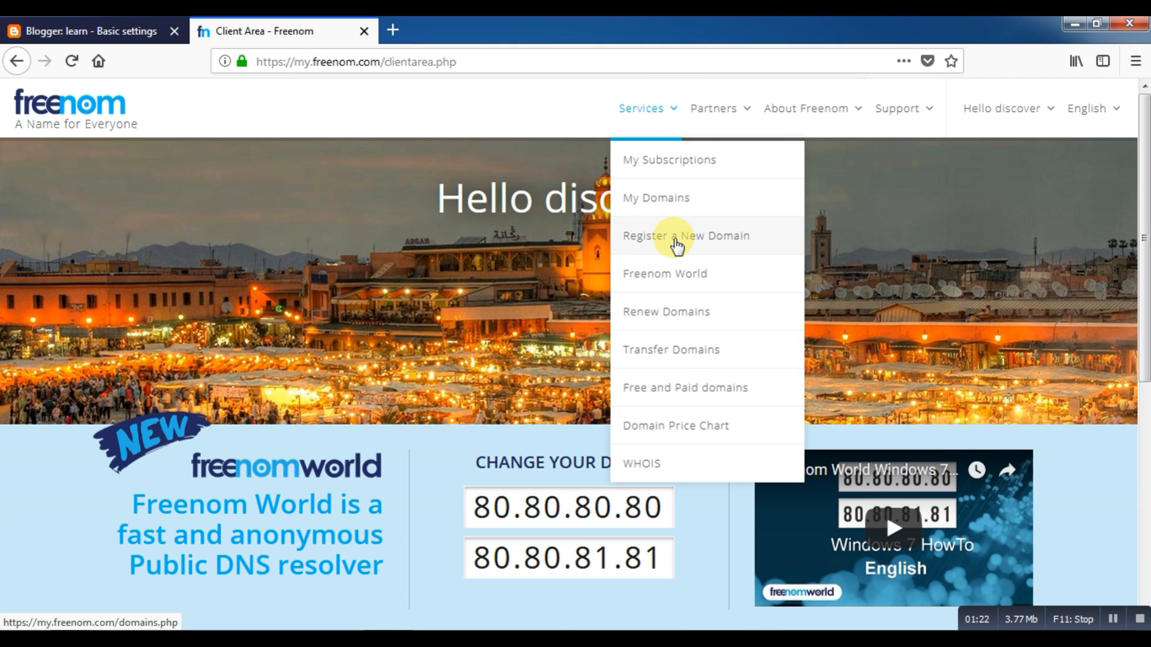
left_click(677, 240)
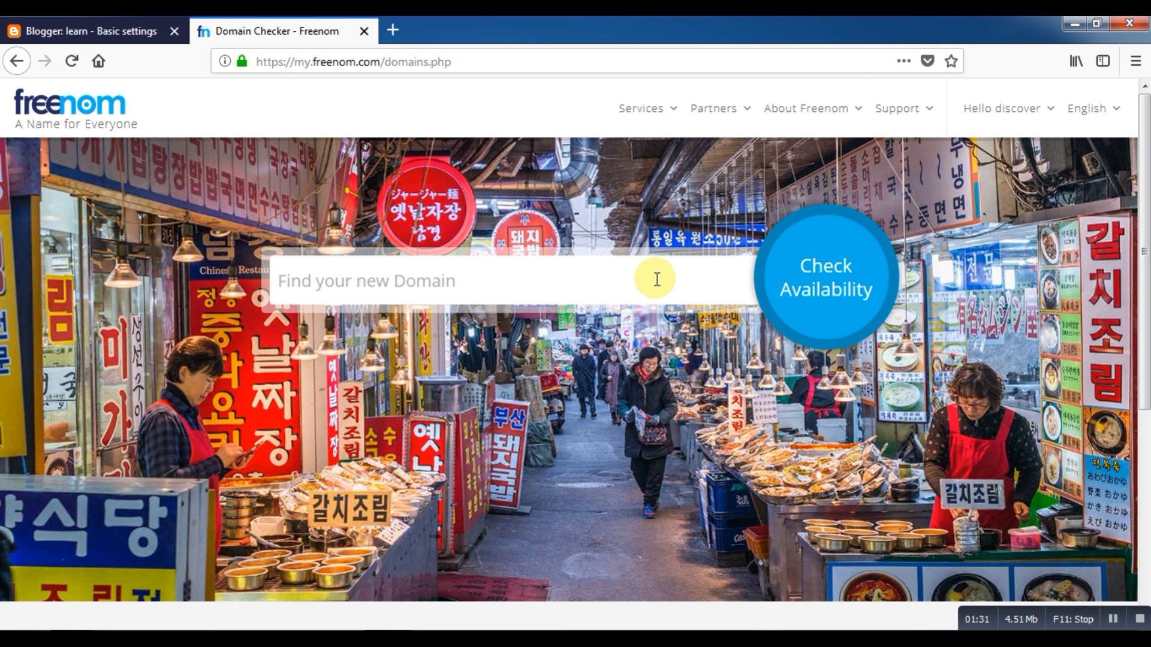
Check the availability of the domain name learnfully
left_click(552, 288)
type("lear")
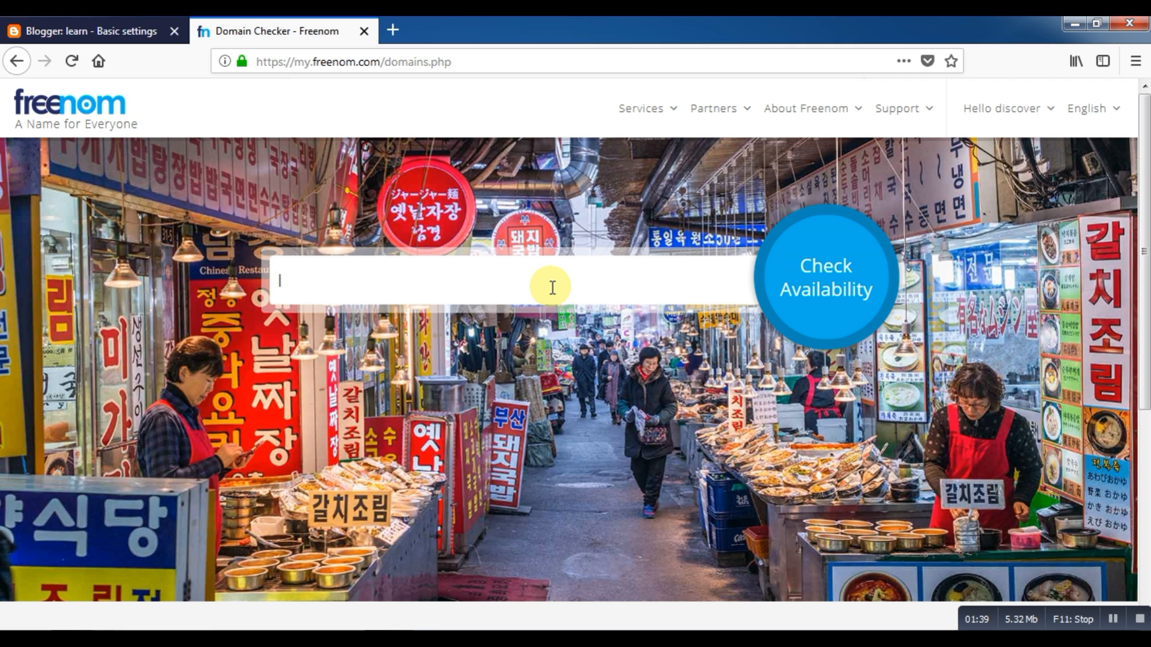
type("nfulli")
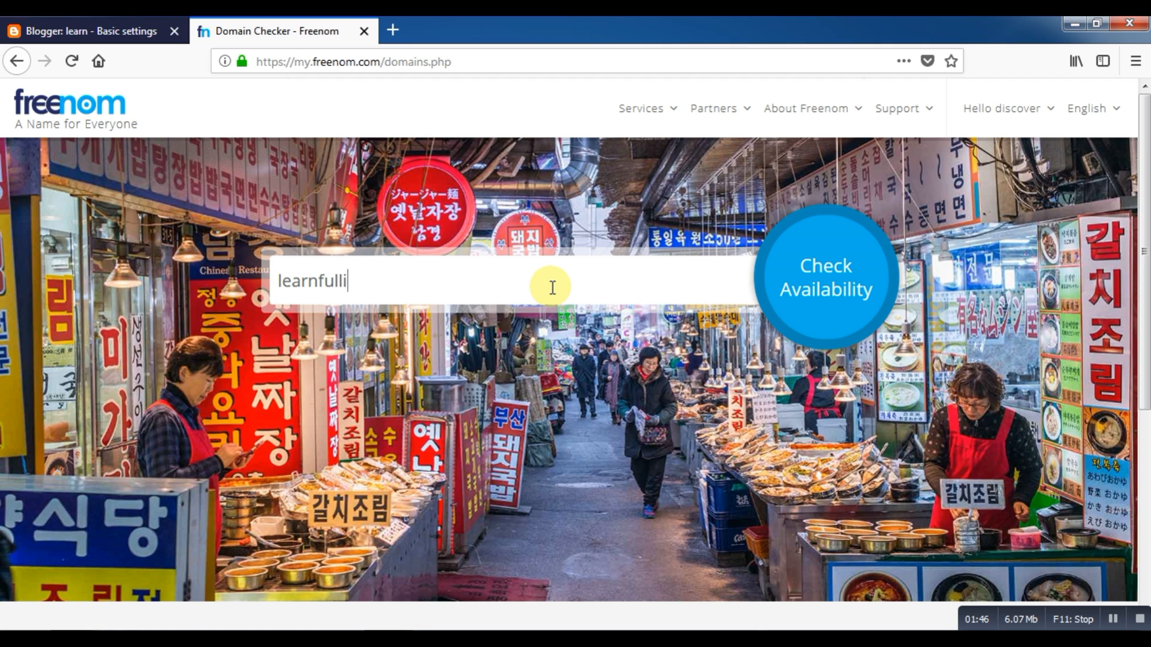
key("BackSpace")
type("y")
left_click(853, 298)
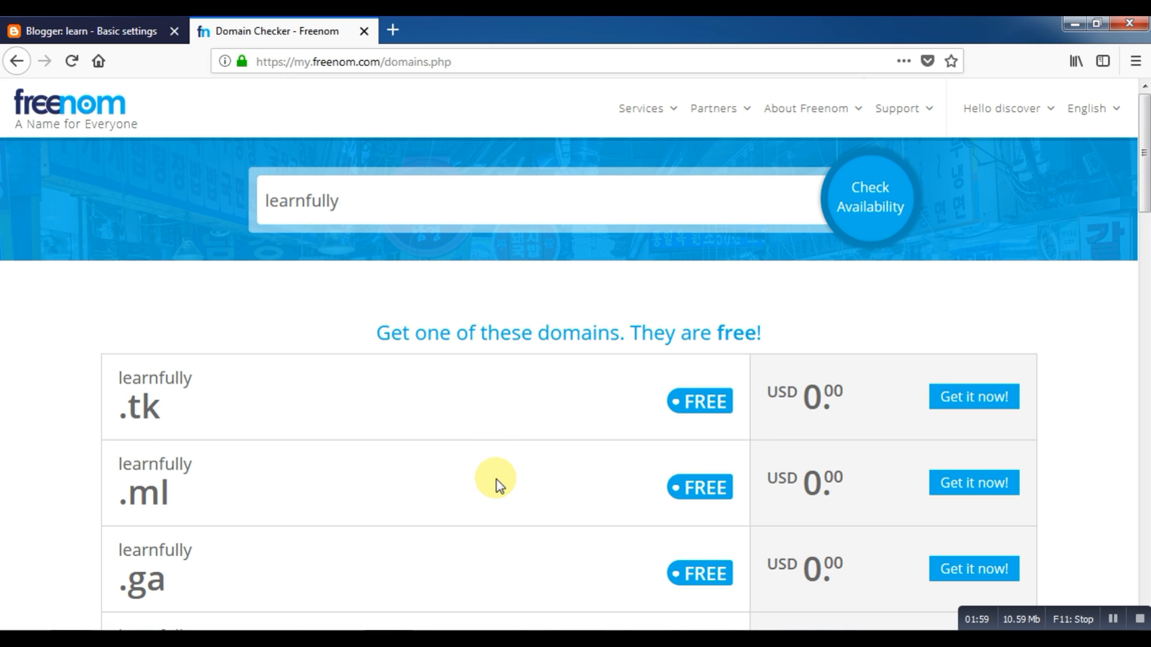
Add the free learnfully.ml domain to the cart and proceed to checkout
scroll(497, 480, "down", 2)
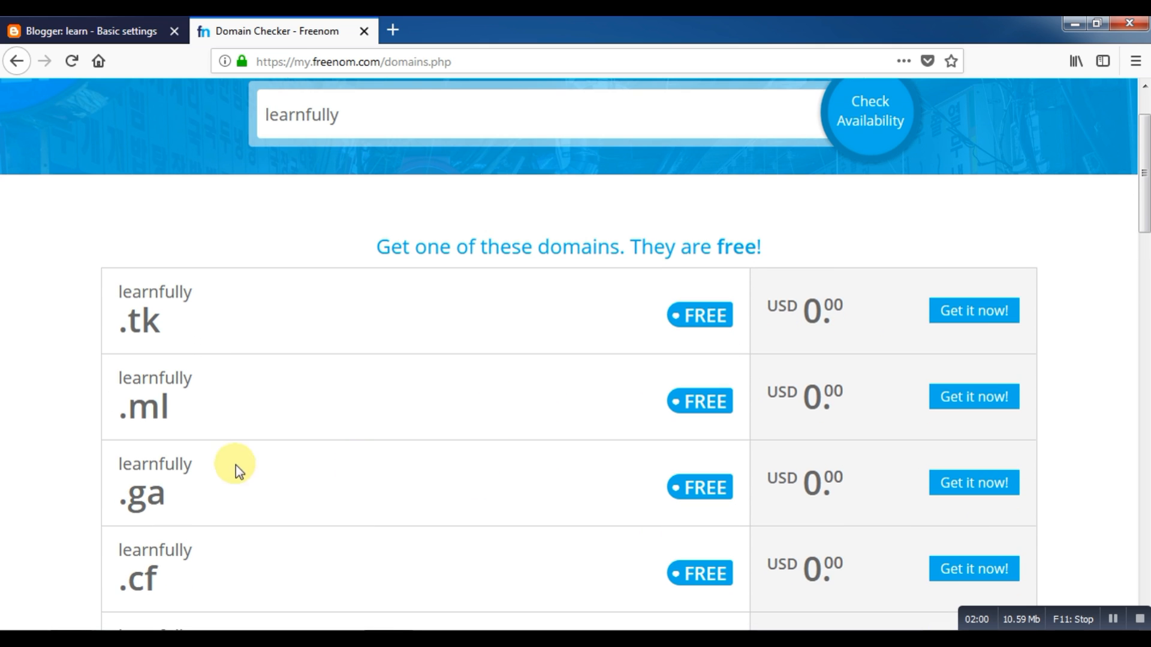
left_click(980, 410)
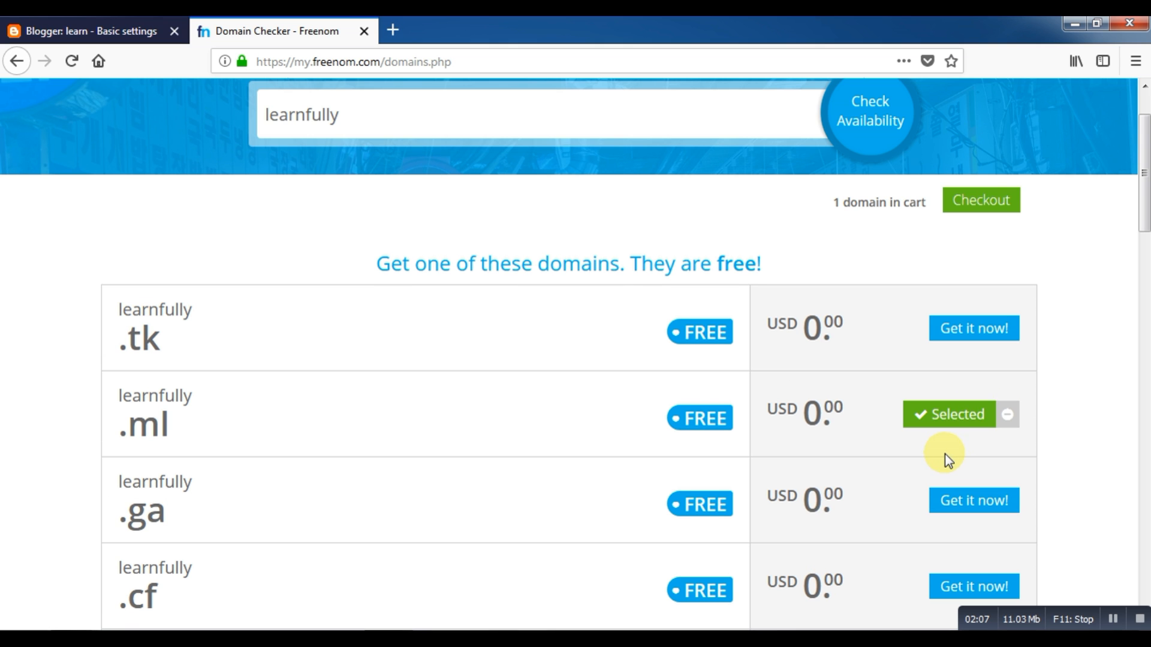
scroll(946, 459, "down", 8)
scroll(946, 460, "down", 15)
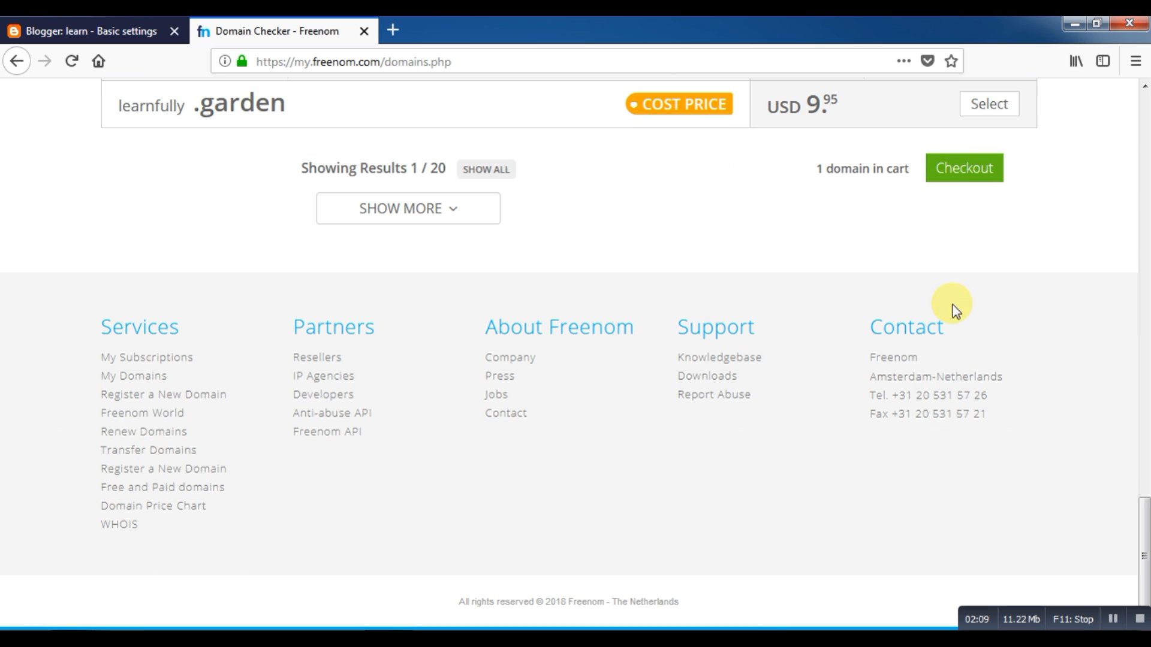
left_click(963, 177)
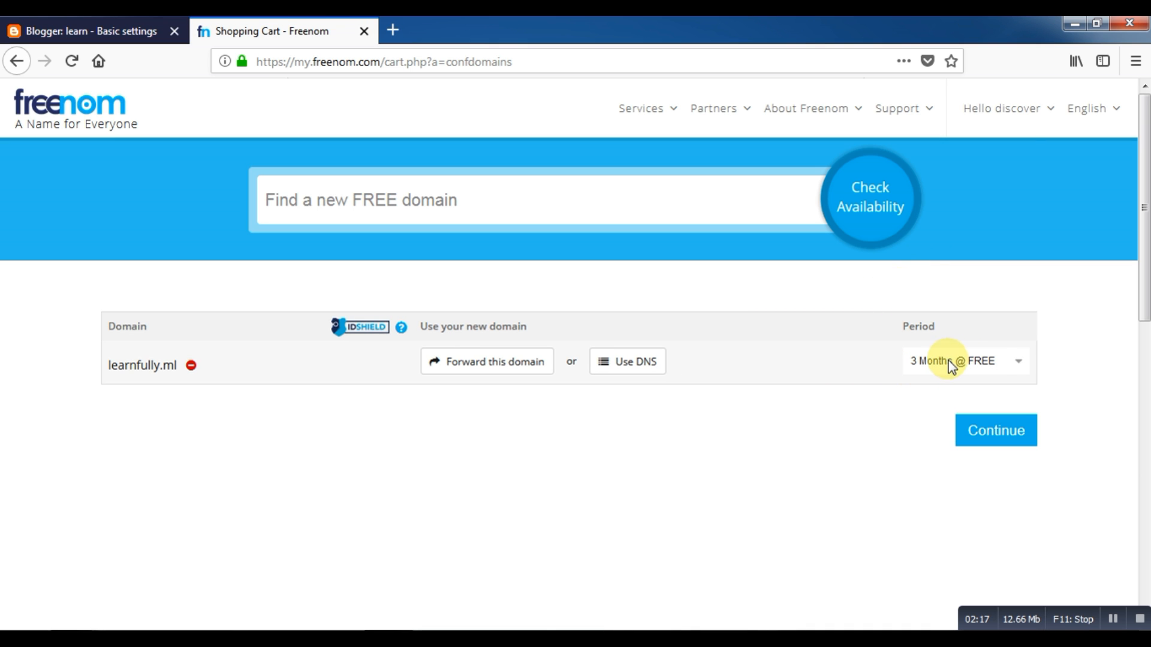
Set the registration period of learnfully.ml to 12 Months @ FREE and continue to the order review
left_click(986, 361)
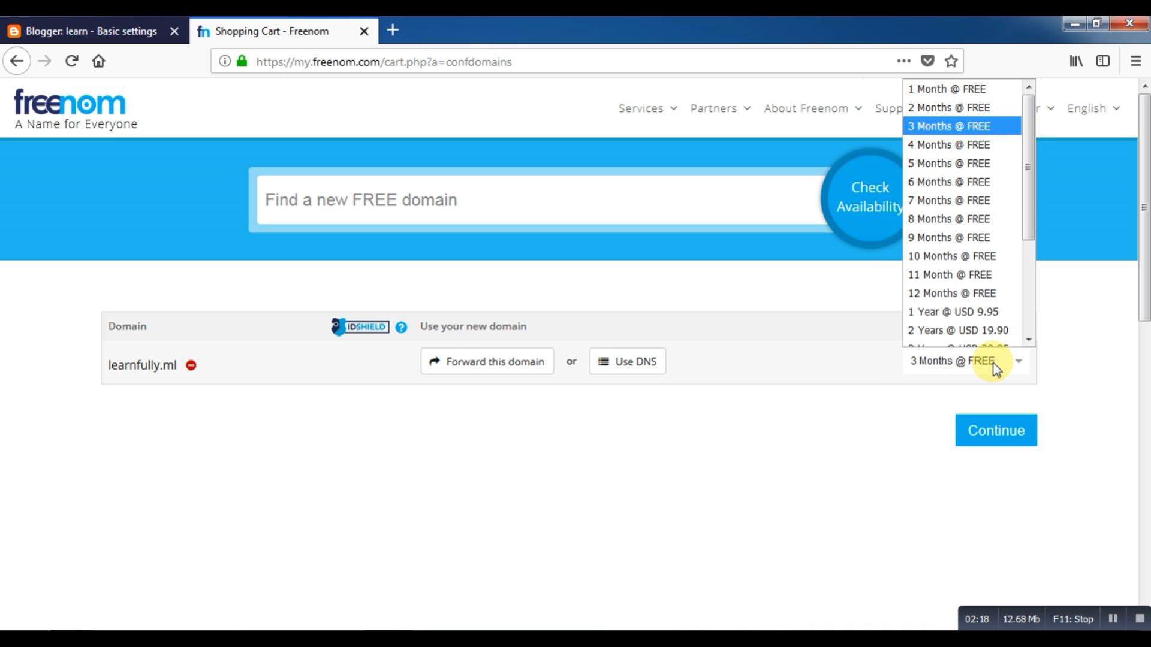
left_click(951, 282)
left_click(1009, 445)
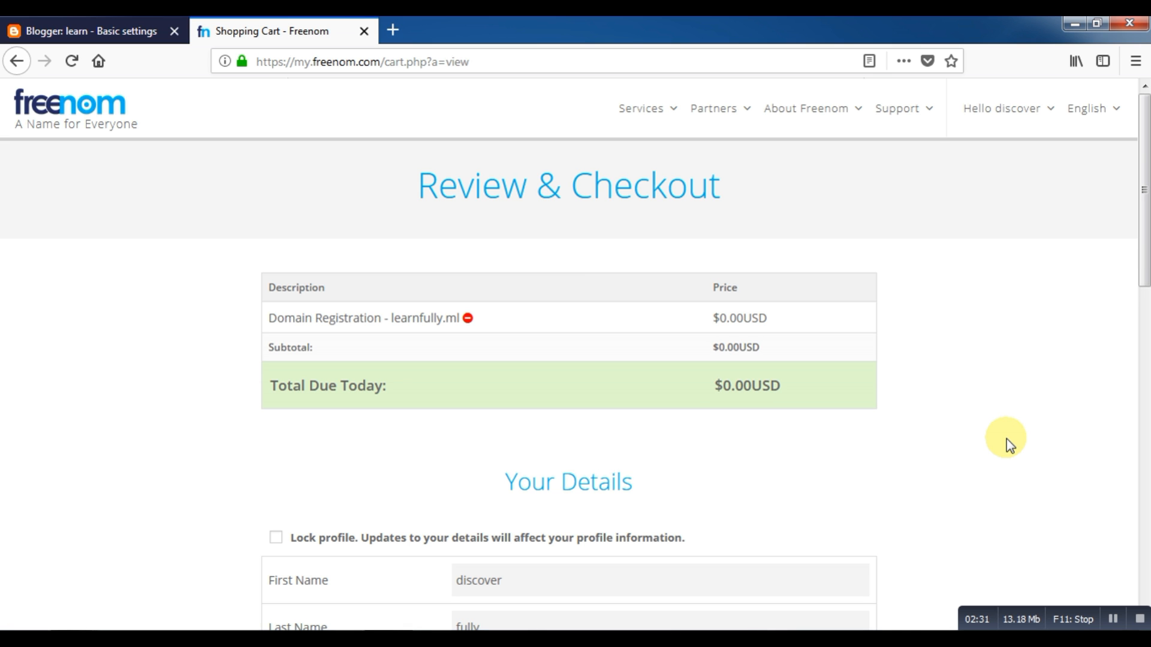
Agree to the Terms & Conditions and complete the learnfully.ml domain order
scroll(696, 470, "down", 8)
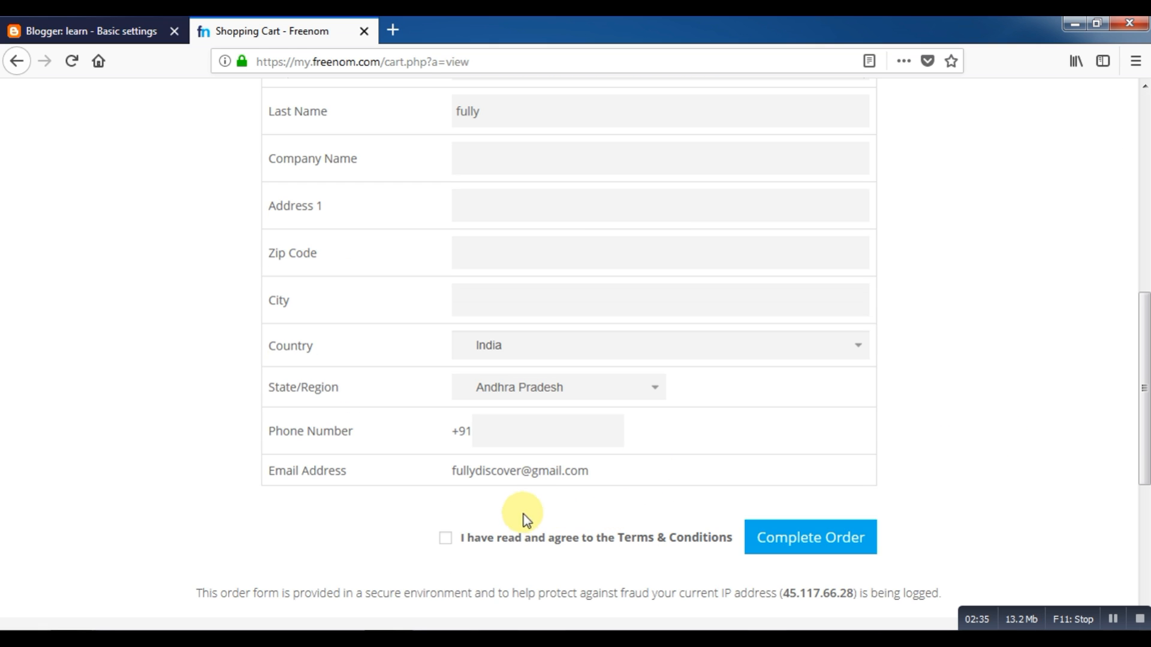
left_click(445, 538)
left_click(831, 549)
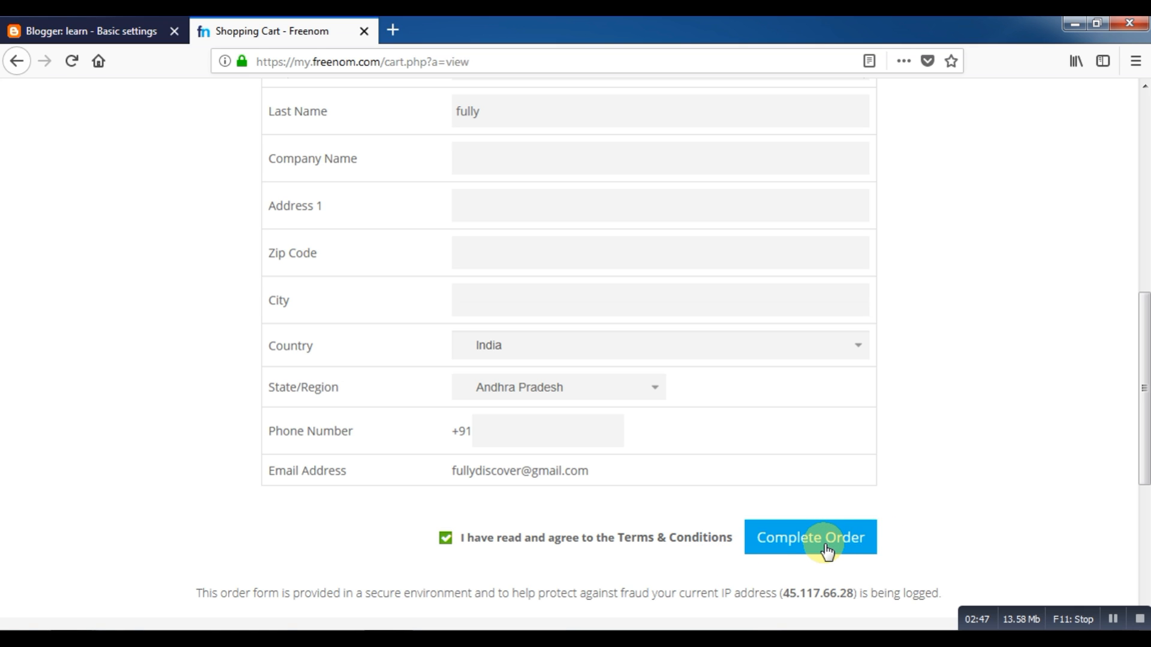
left_click(827, 550)
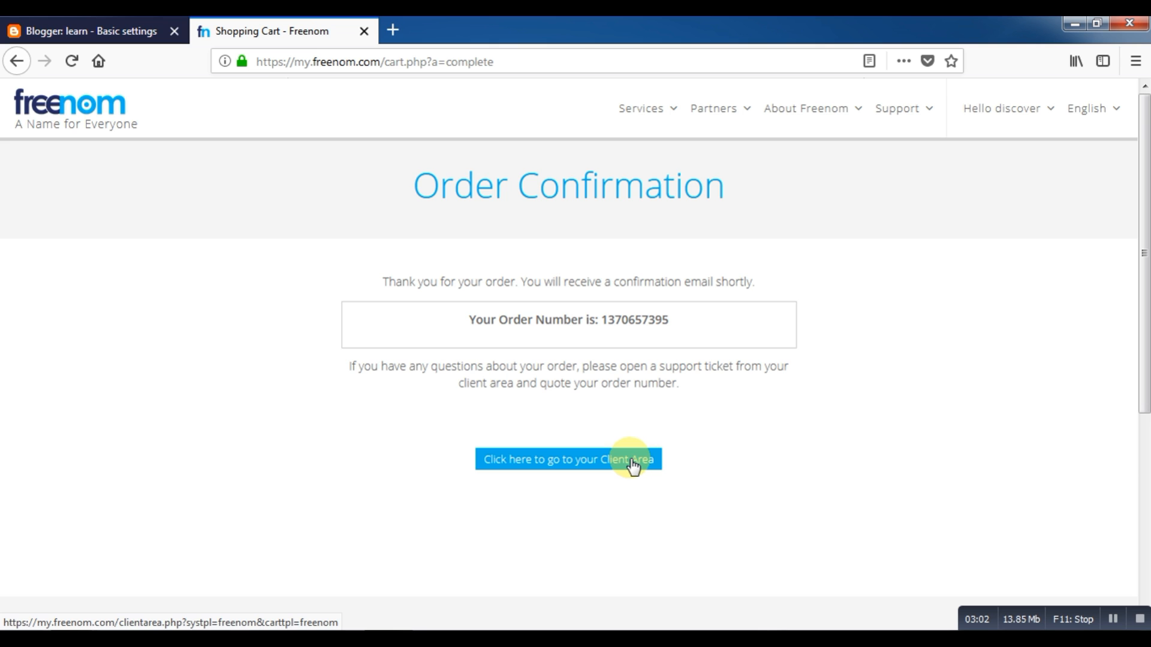
Go to the registered domains in the client area and open the Freenom DNS management page for learnfully.ml
left_click(632, 462)
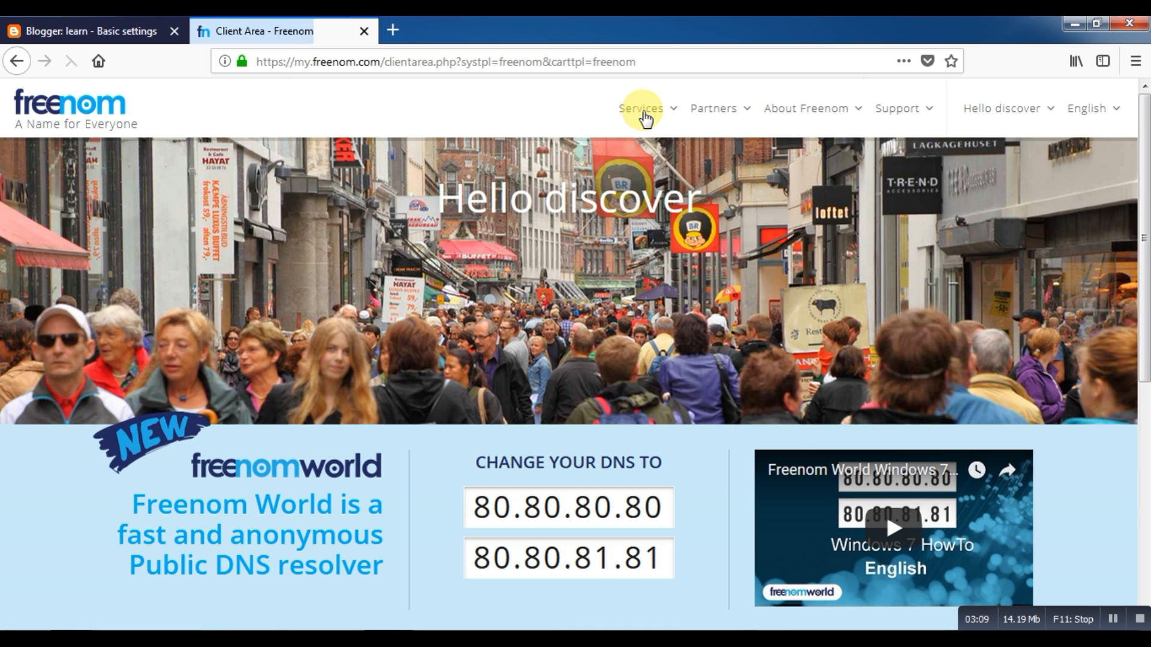
mouse_move(646, 119)
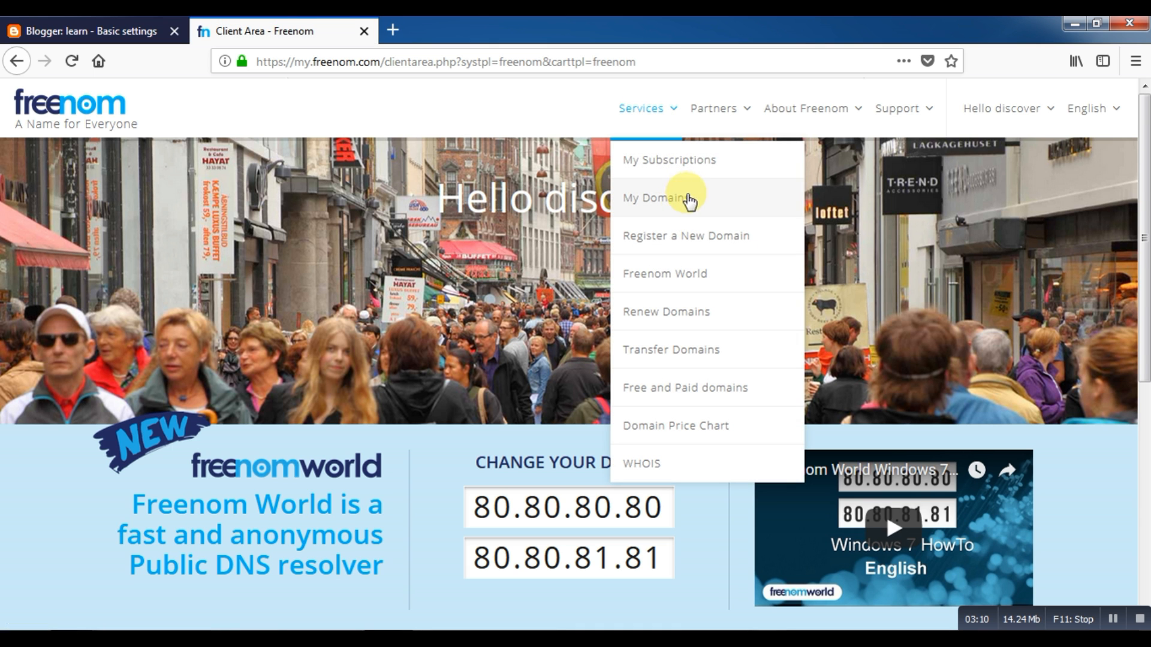
left_click(676, 204)
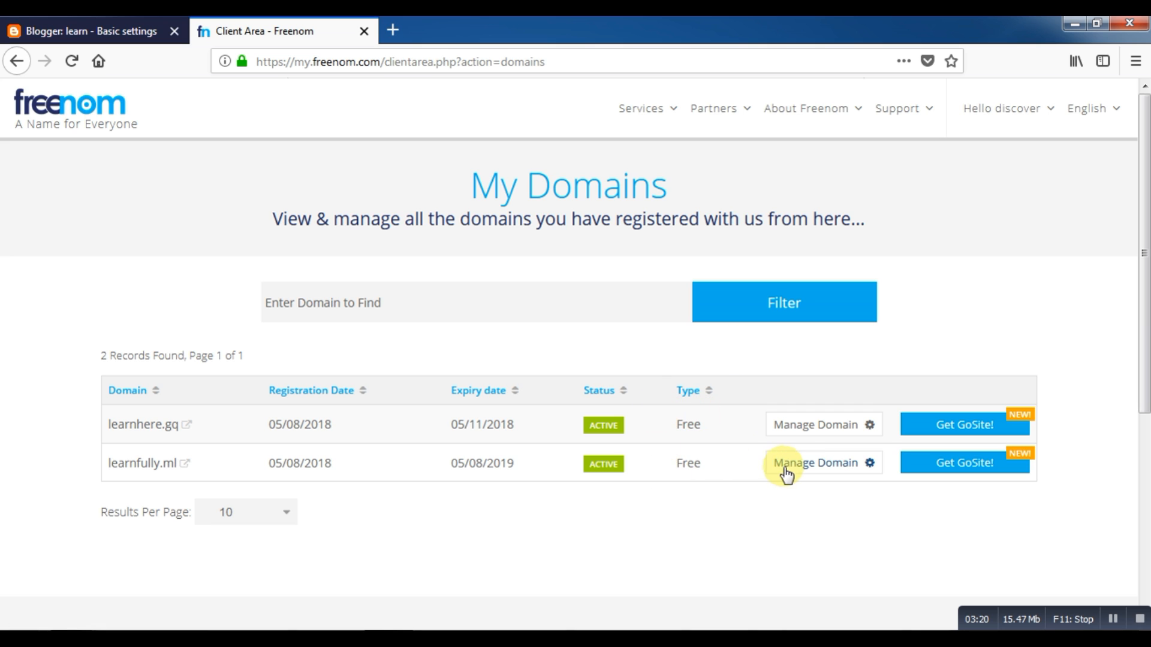
left_click(827, 472)
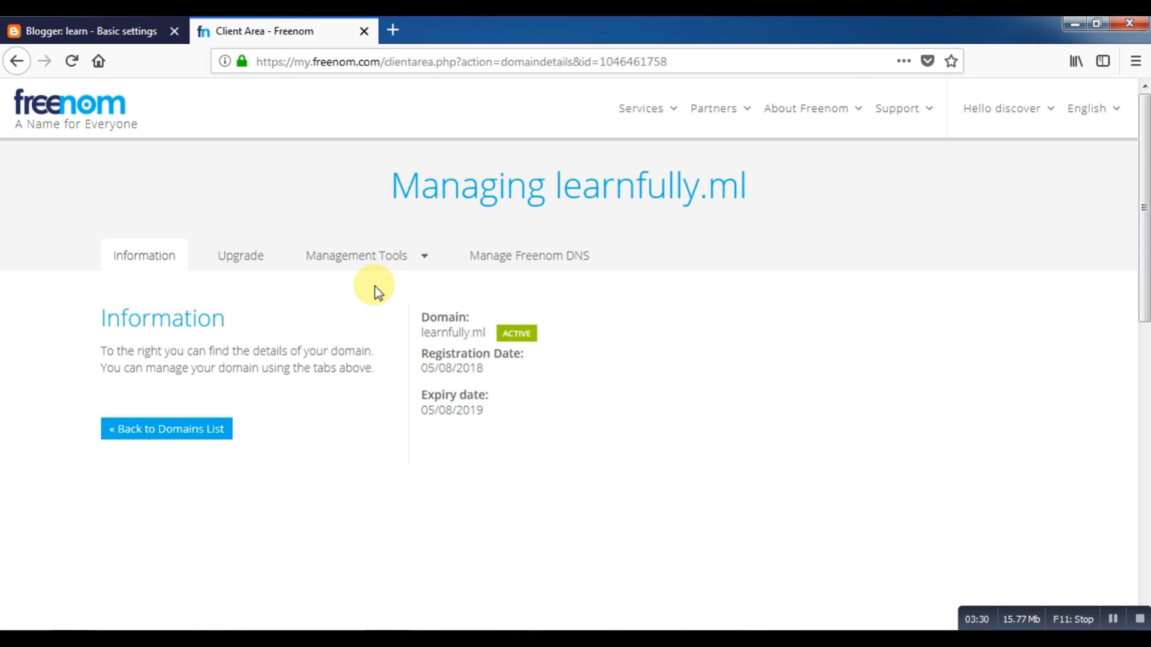
left_click(535, 264)
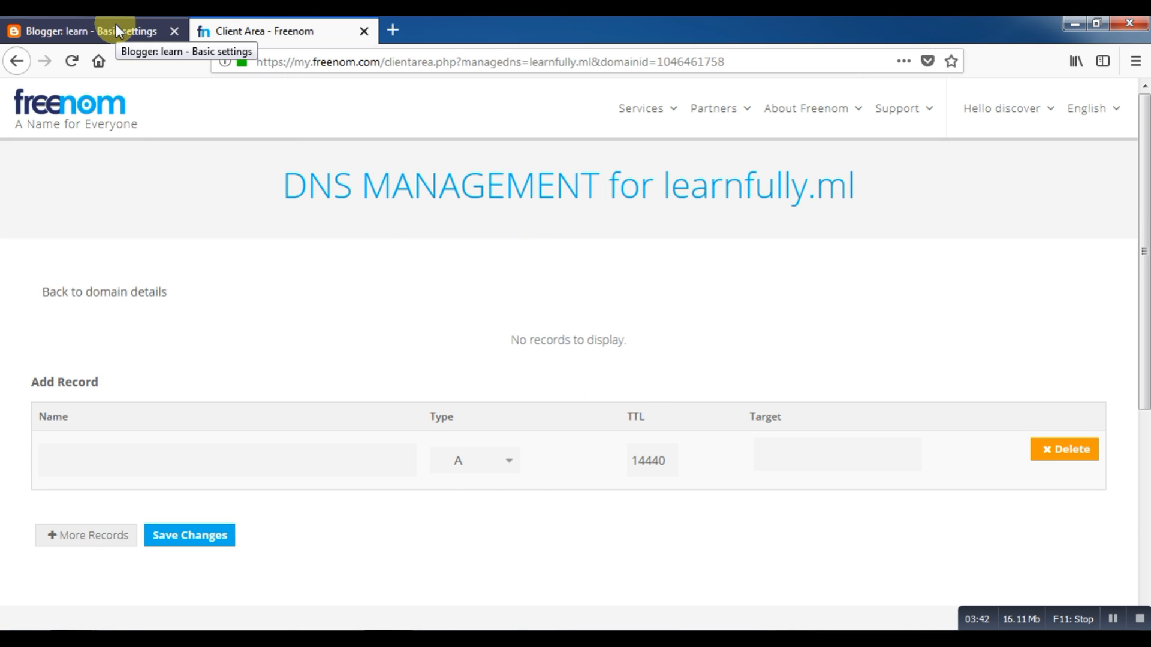
left_click(87, 32)
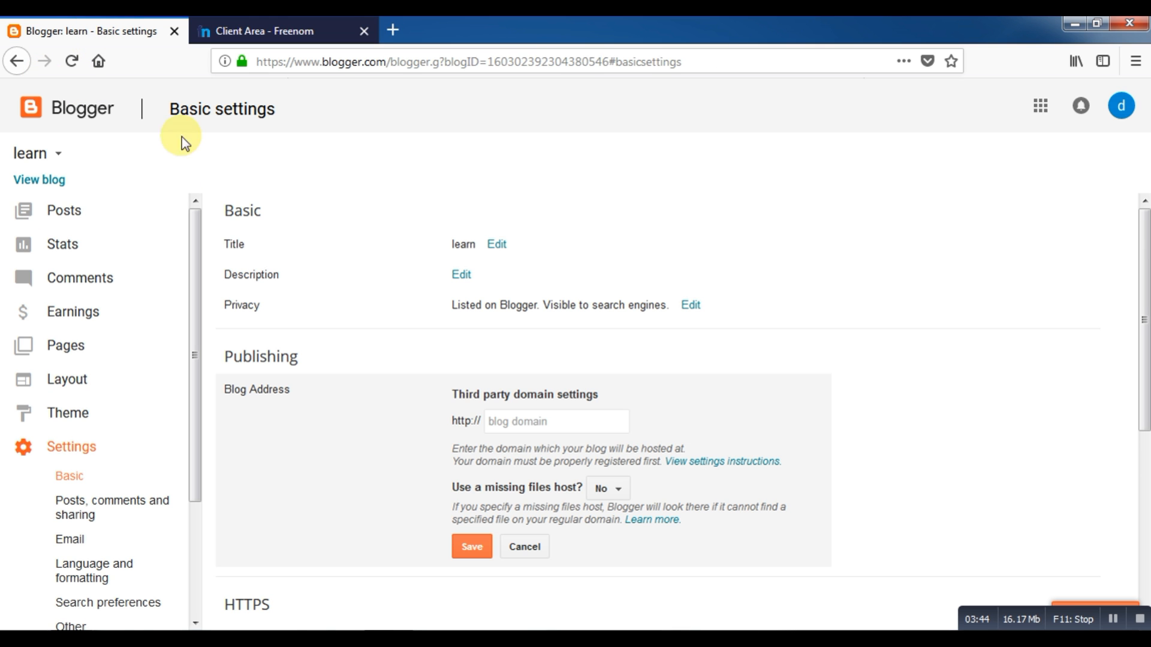
left_click(526, 424)
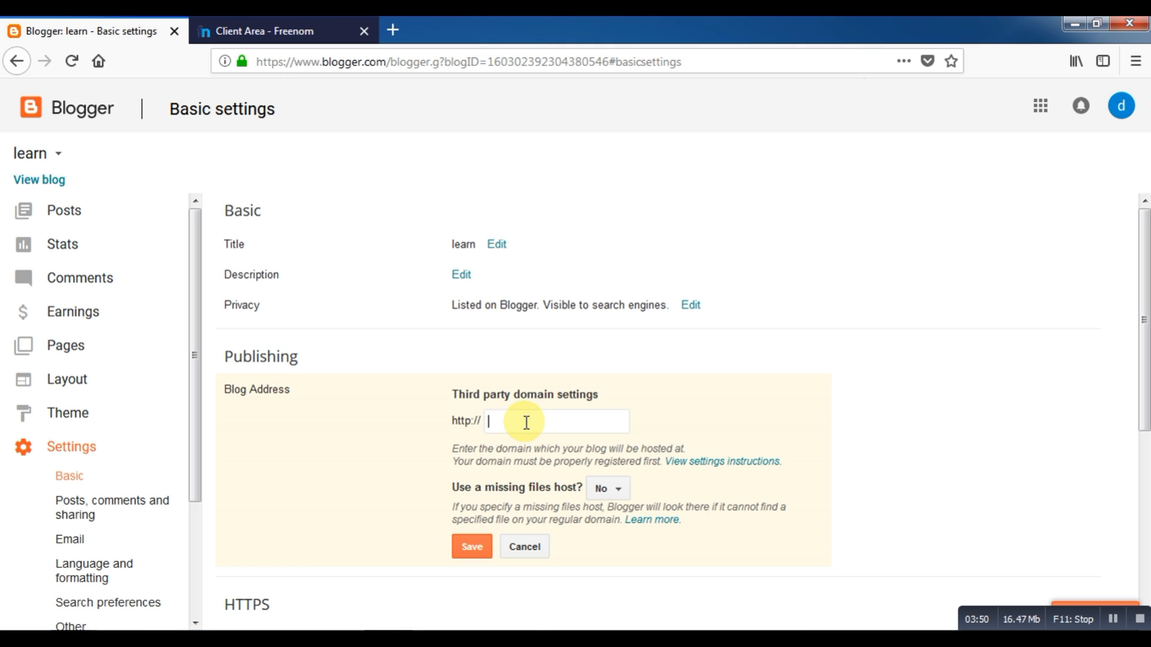
type("www.learnfully.ml")
left_click(483, 549)
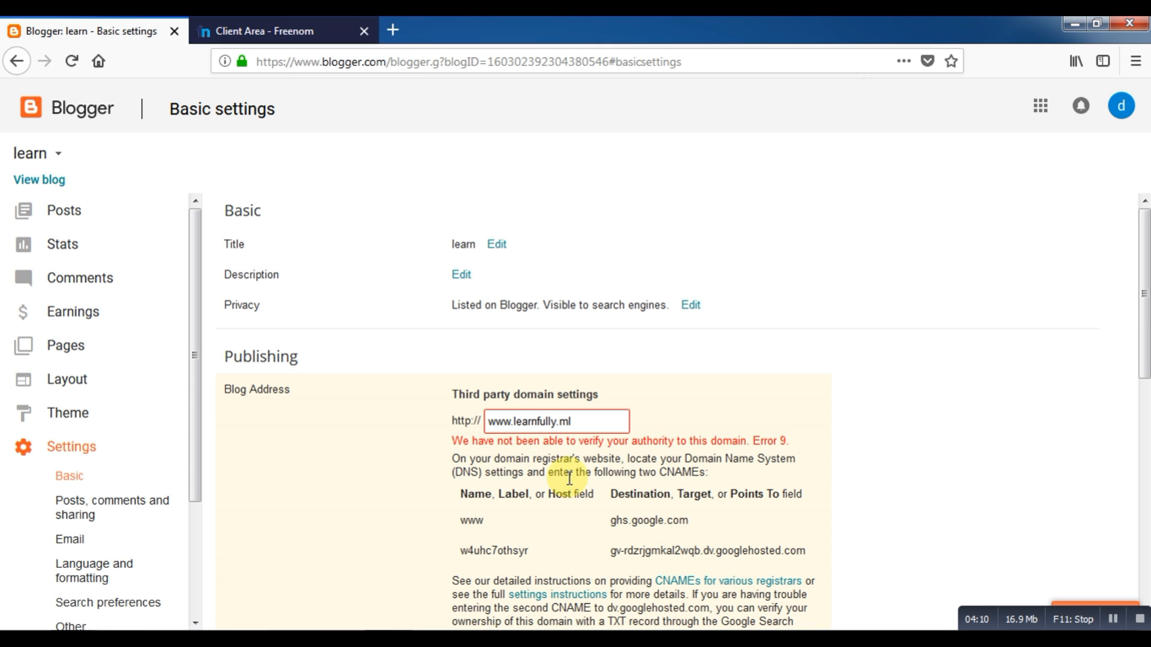
Take the www host name from Blogger's CNAME instructions and enter it in Freenom as a DNS record name with type CNAME
scroll(571, 481, "down", 3)
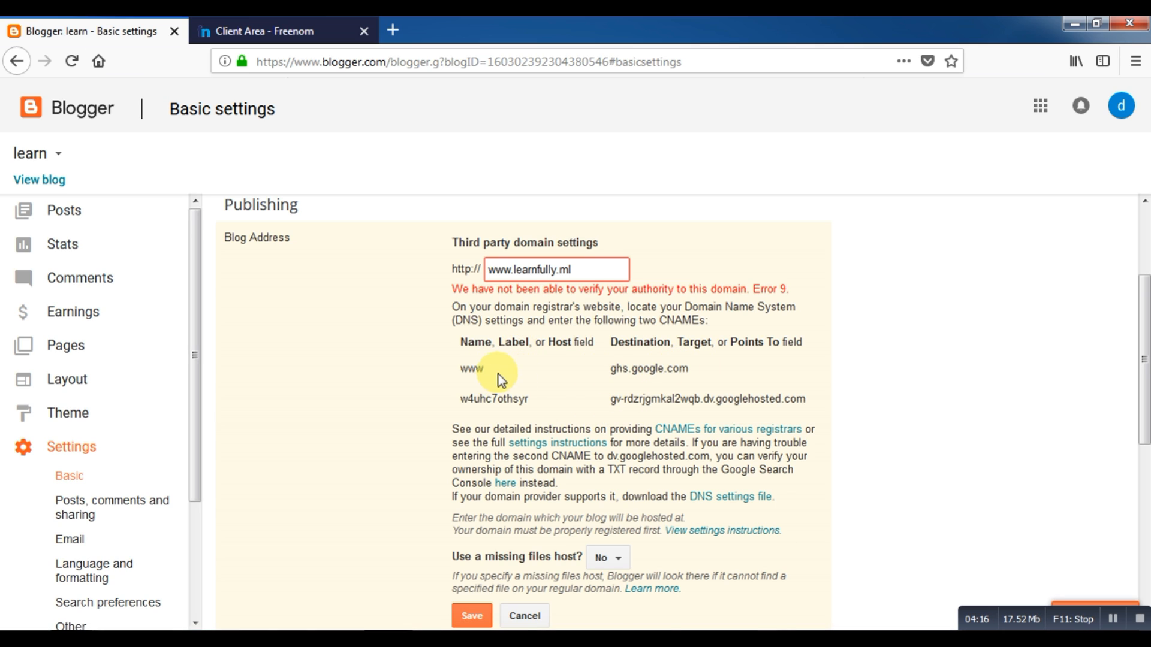
left_click_drag(487, 370, 458, 375)
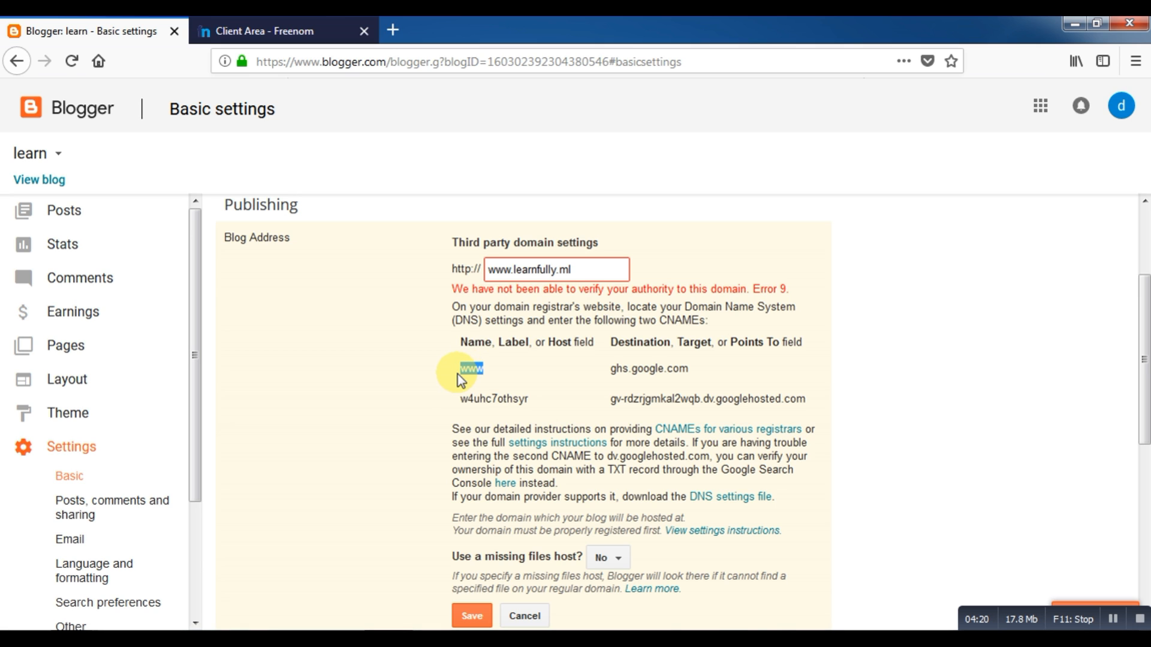
left_click(268, 30)
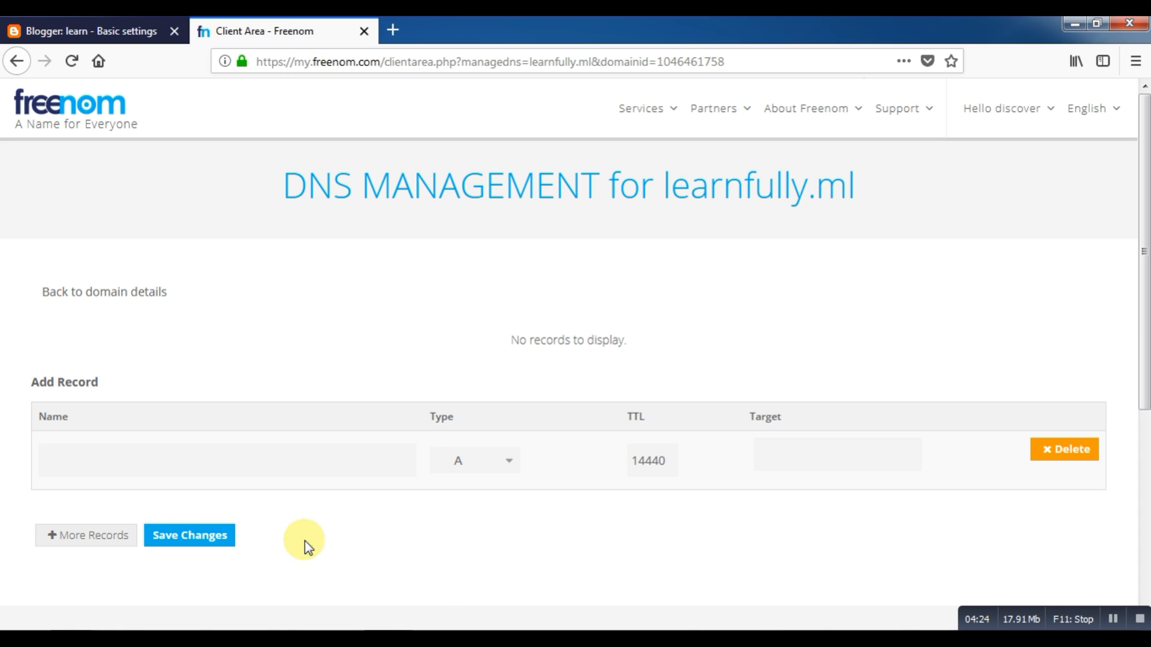
scroll(268, 543, "down", 2)
scroll(267, 543, "down", 1)
left_click(117, 289)
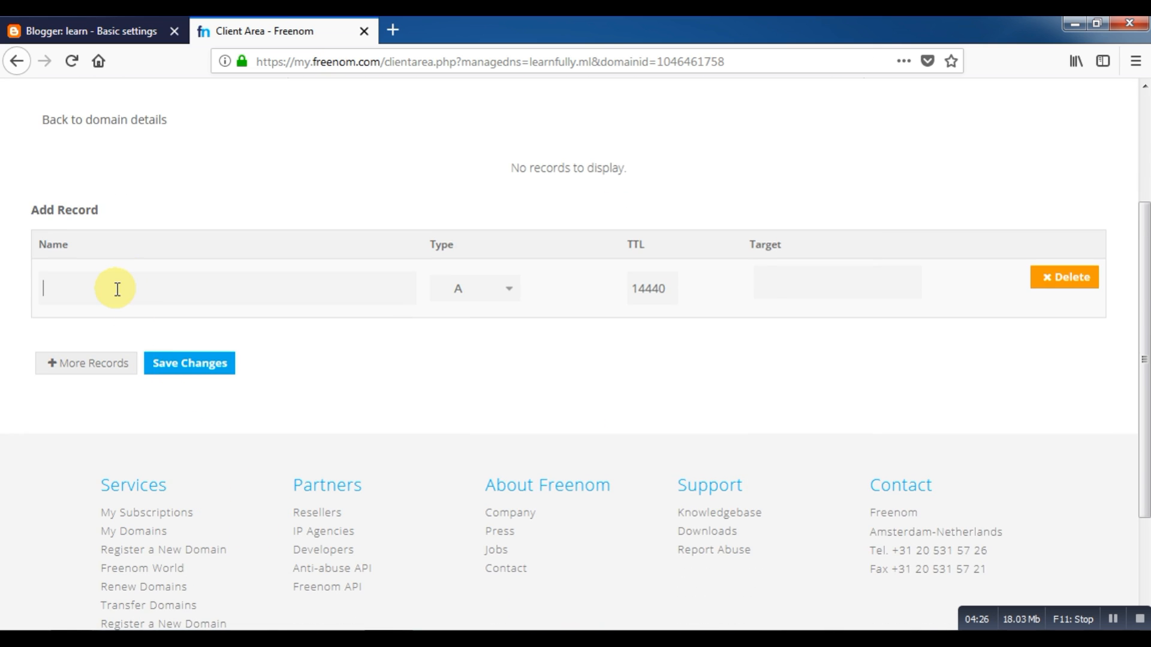
type("www")
left_click(480, 294)
left_click(465, 342)
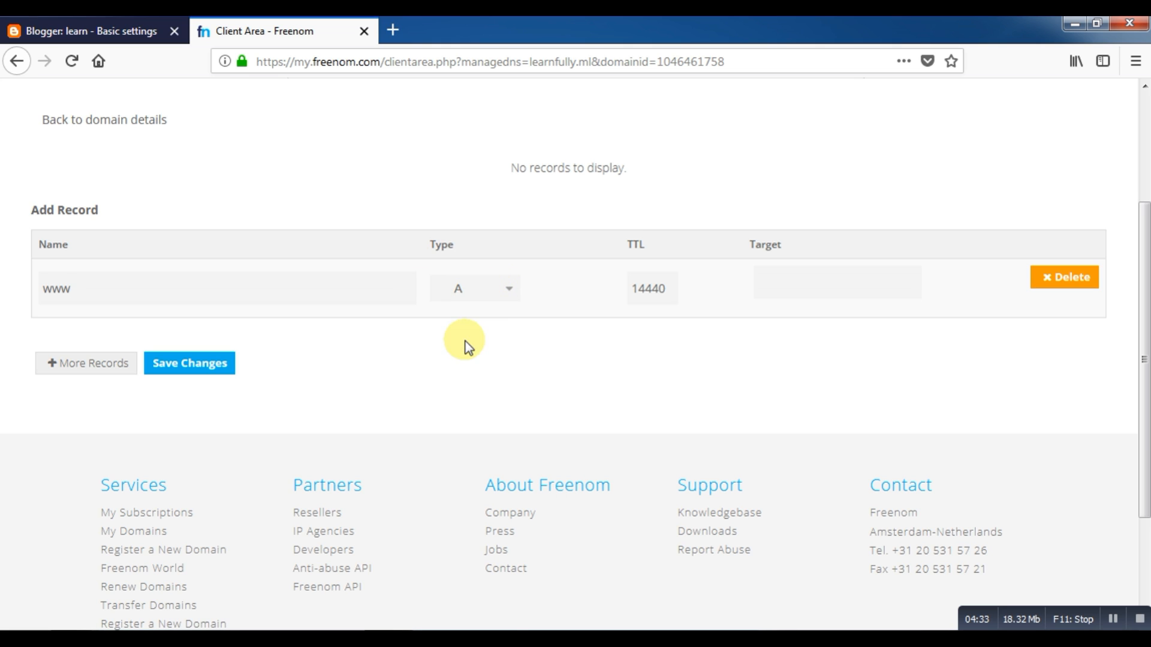
Try to transfer the ghs.google.com destination from Blogger into the target of the www record in Freenom
left_click(91, 27)
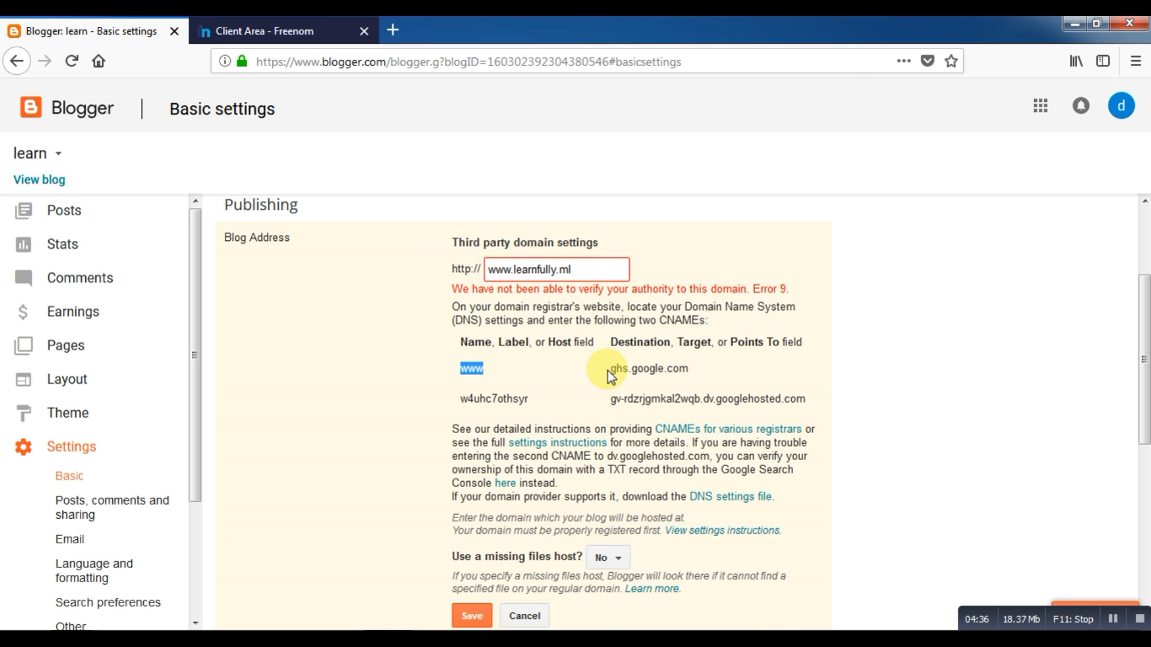
left_click_drag(611, 368, 689, 376)
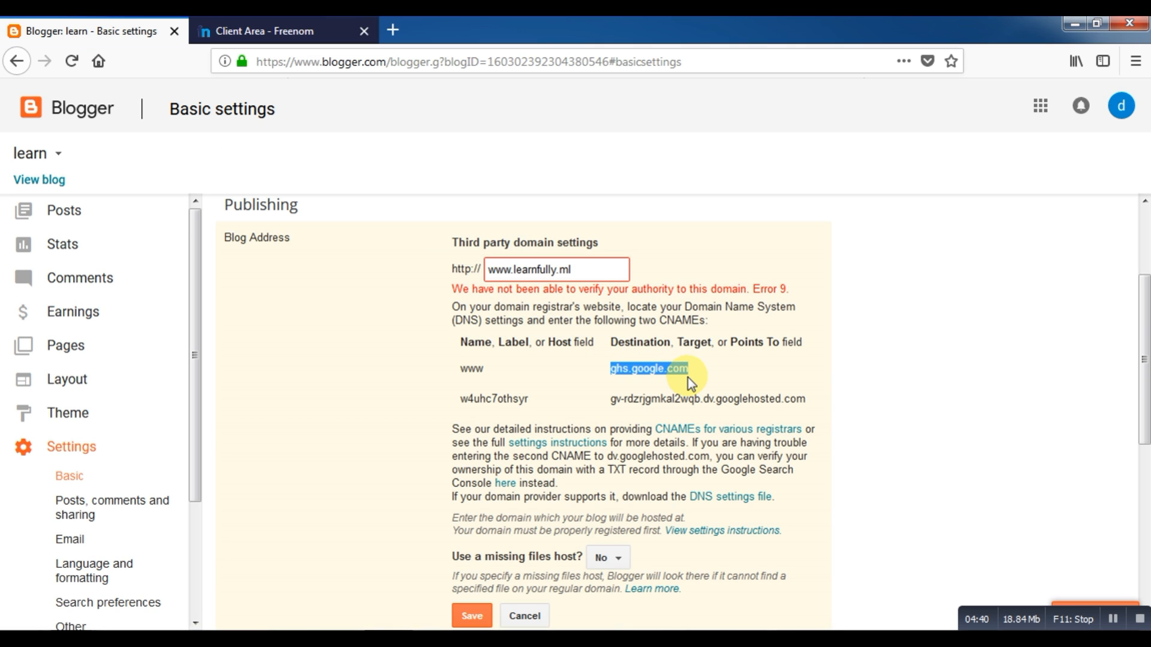
left_click(238, 23)
left_click(788, 290)
type("www")
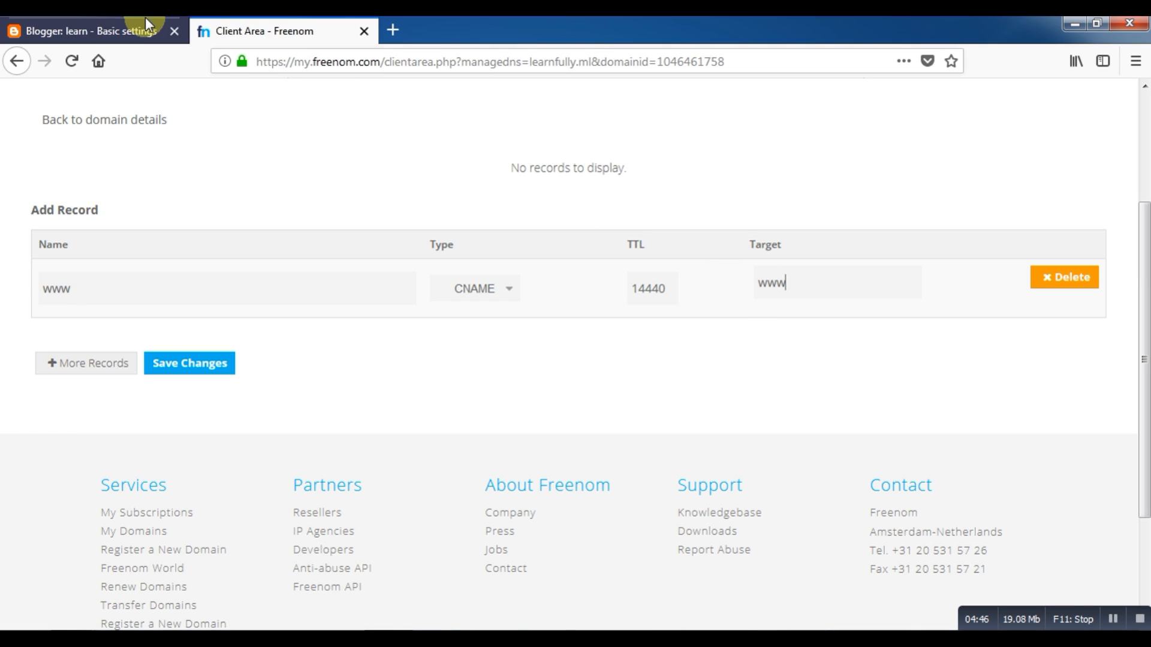
Copy the ghs.google.com destination from Blogger and enter it as the target of the www record in Freenom
left_click(120, 27)
right_click(667, 370)
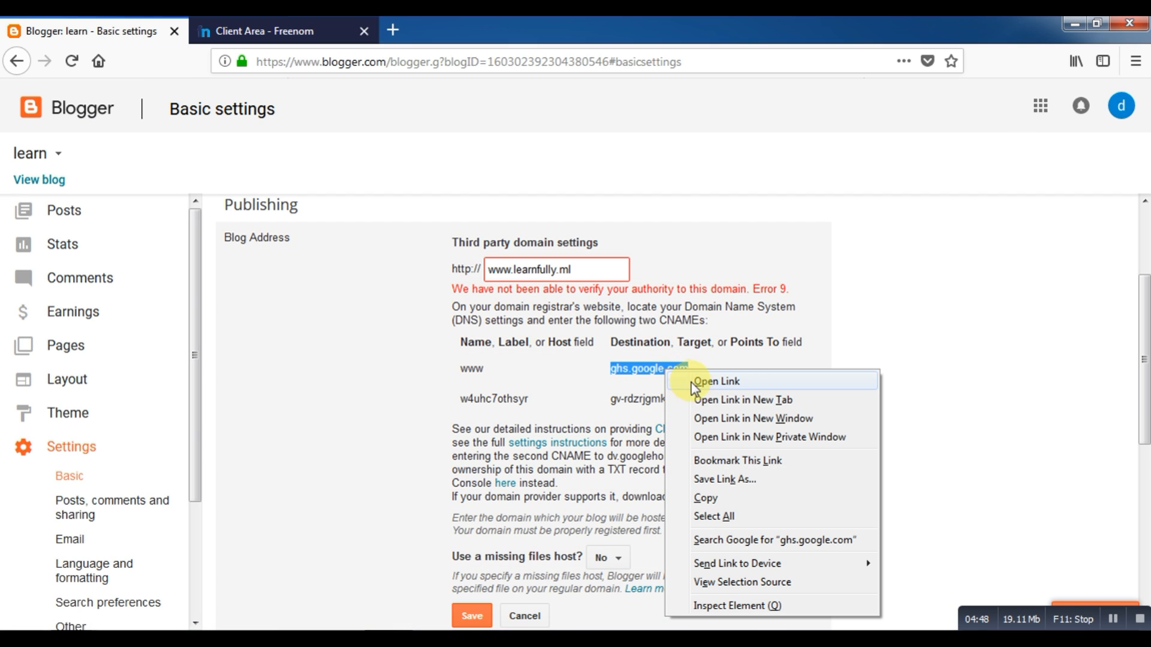
left_click(721, 498)
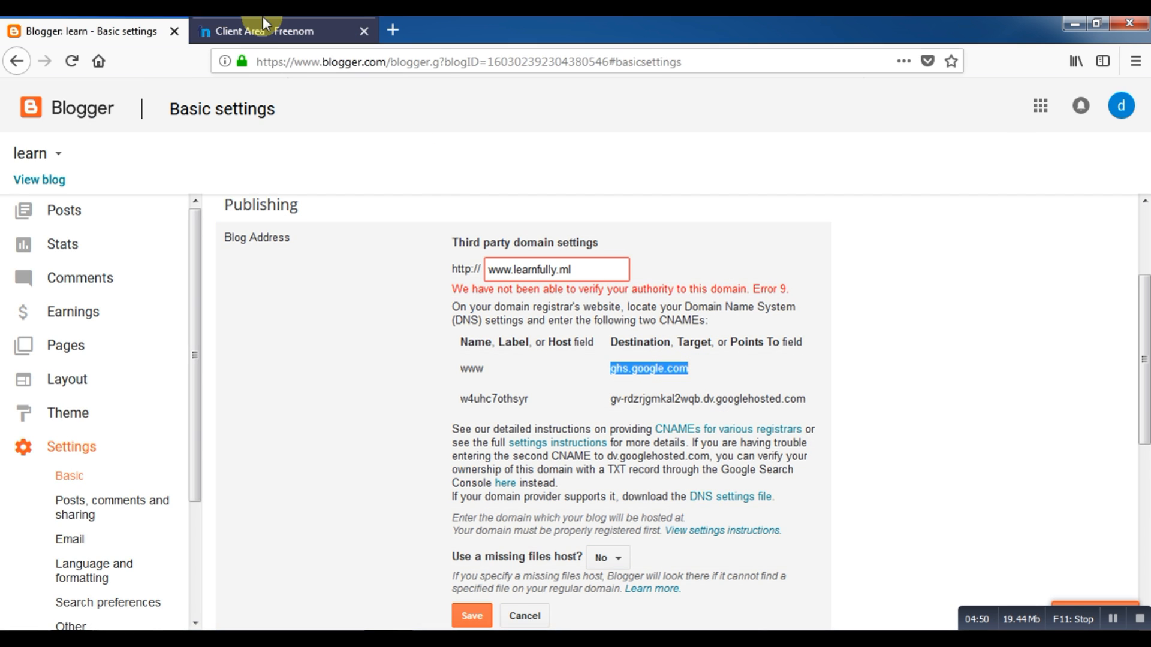
left_click(261, 27)
left_click_drag(825, 285, 738, 299)
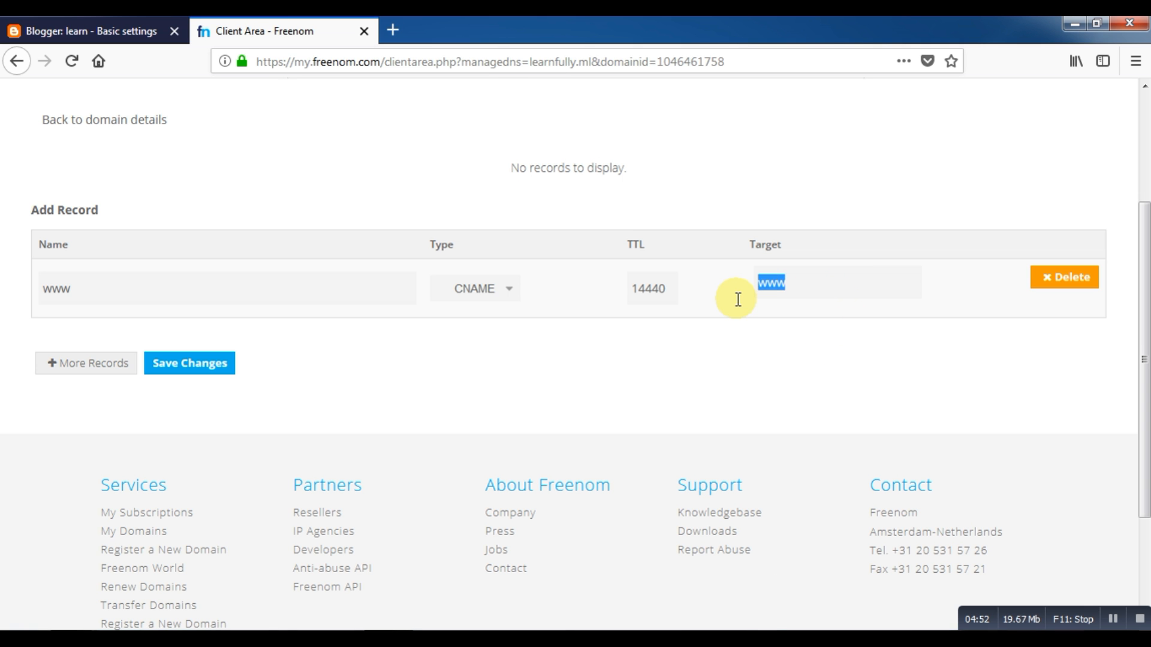
key("ctrl+v")
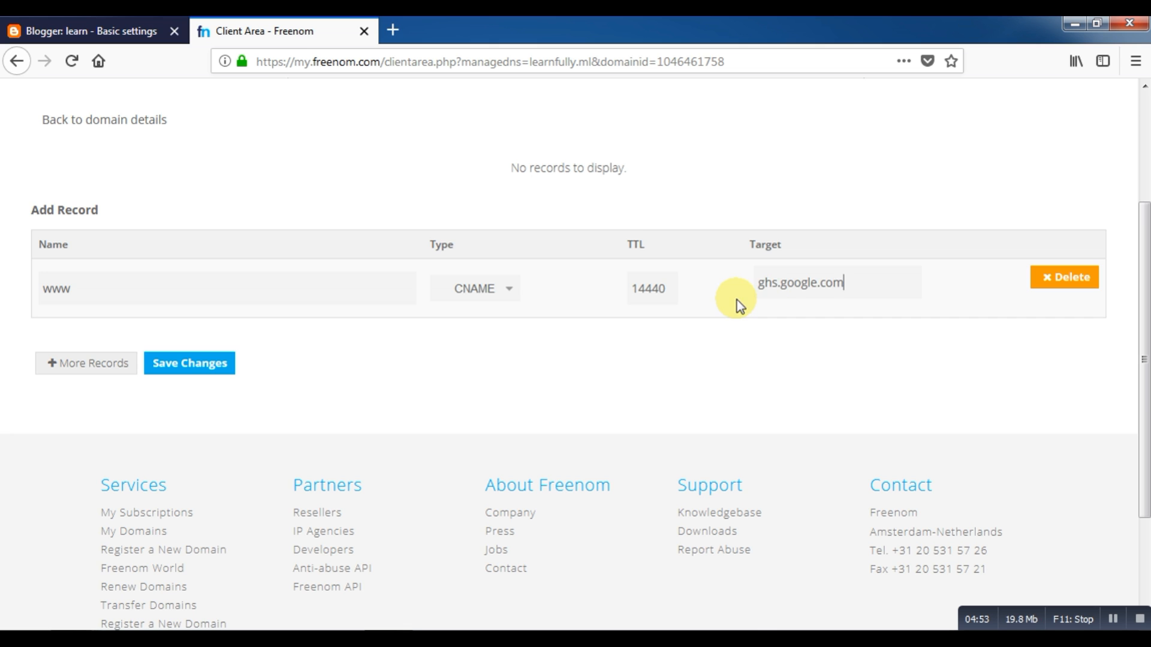
Add a second DNS record in Freenom and enter the verification host name from Blogger's second CNAME as its name
left_click(84, 365)
left_click(126, 34)
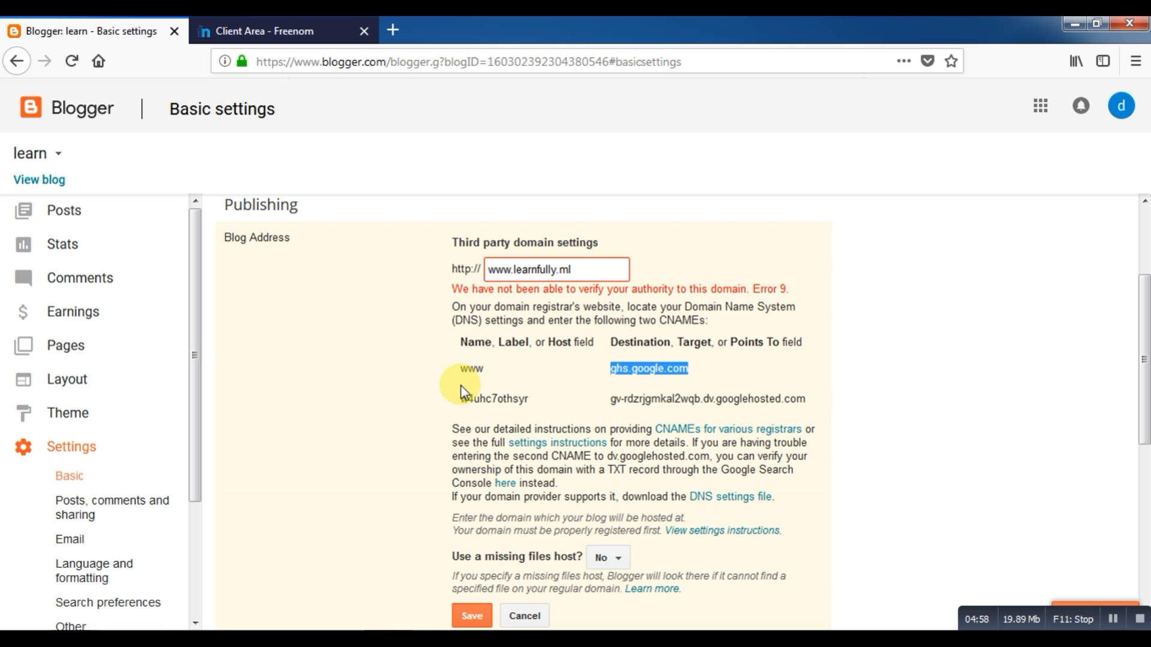
left_click_drag(461, 399, 520, 403)
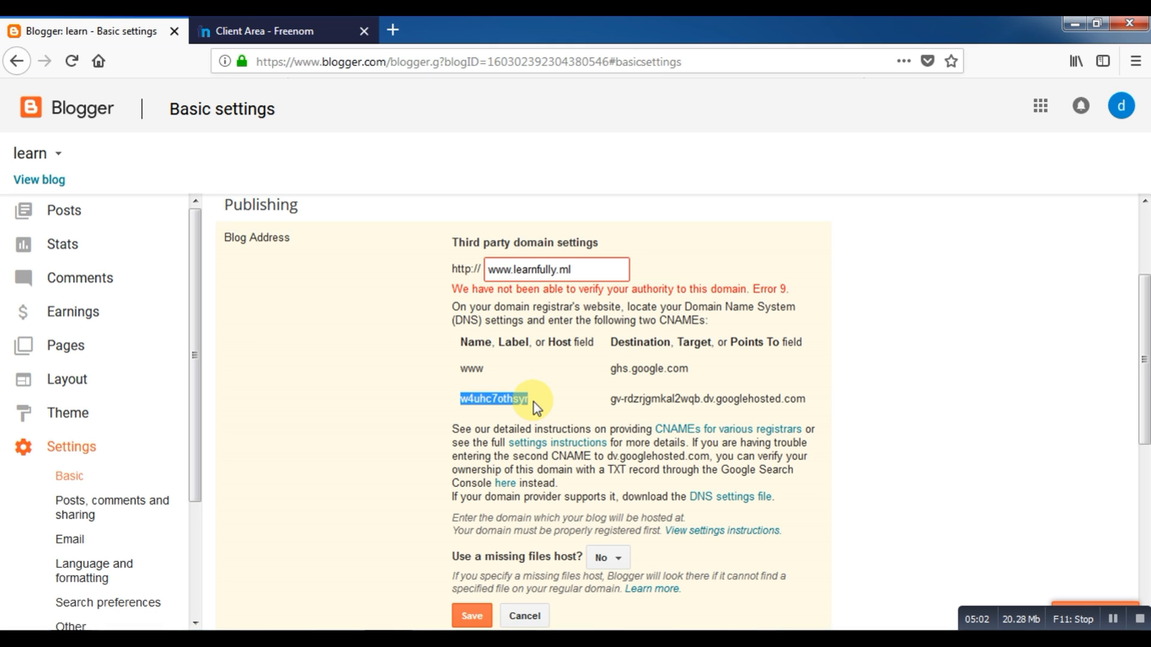
left_click(264, 34)
left_click(810, 348)
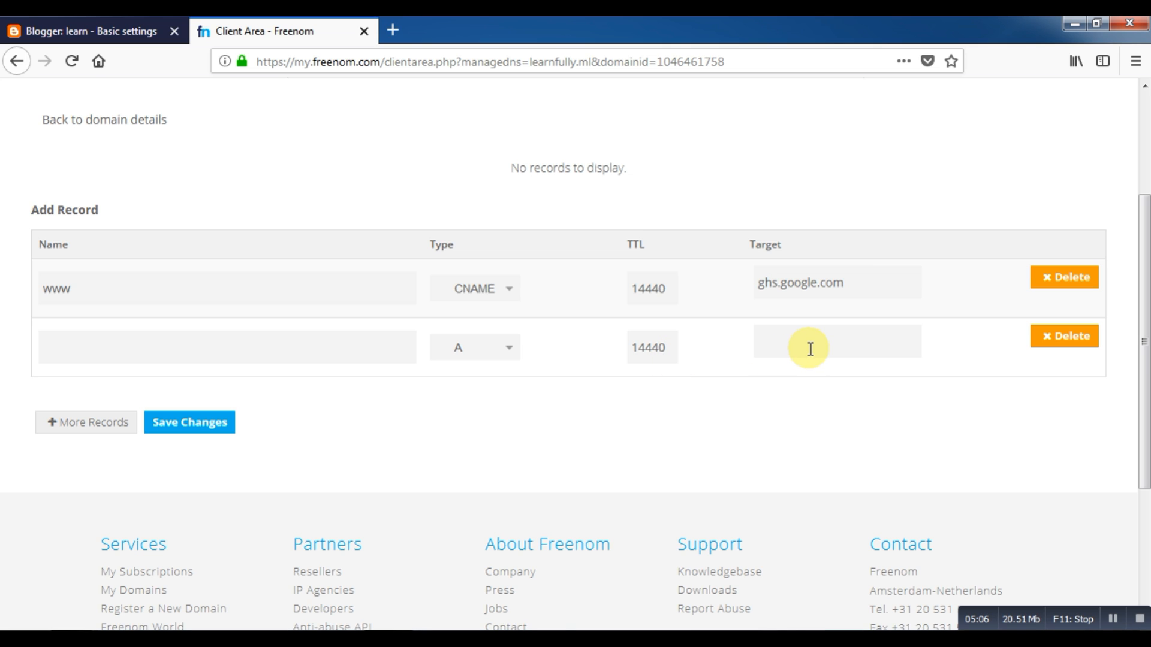
left_click(379, 352)
key("ctrl+v")
Enter Blogger's second CNAME verification destination as the second record's target in Freenom and set its type to CNAME
left_click(144, 31)
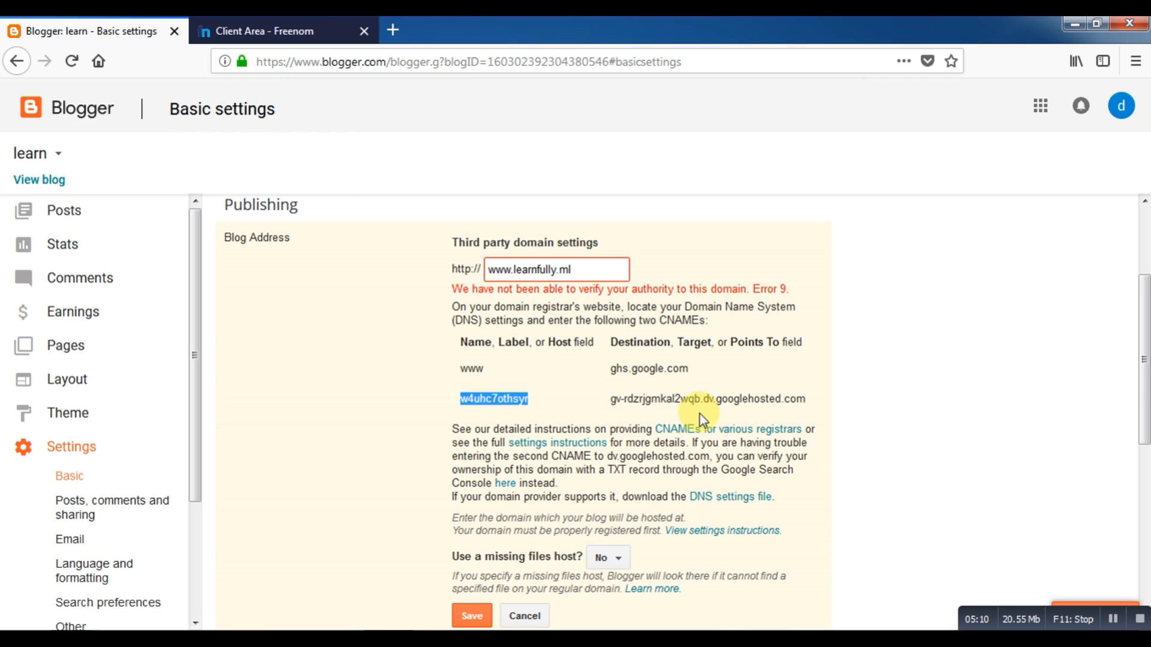
left_click_drag(612, 399, 812, 408)
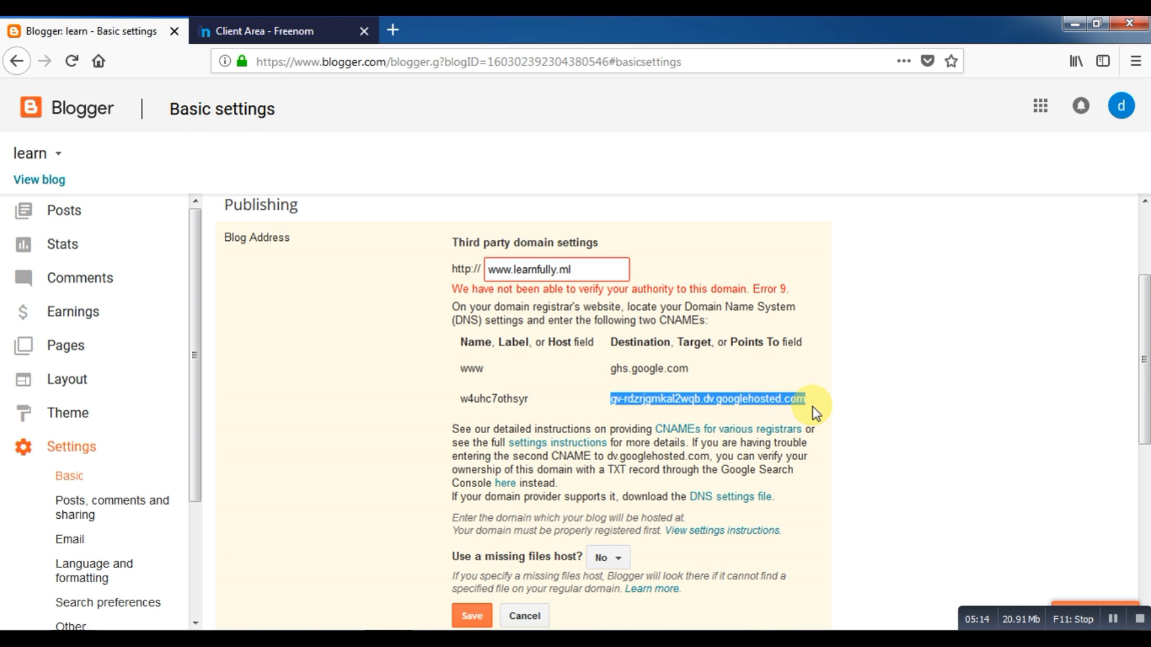
left_click(239, 20)
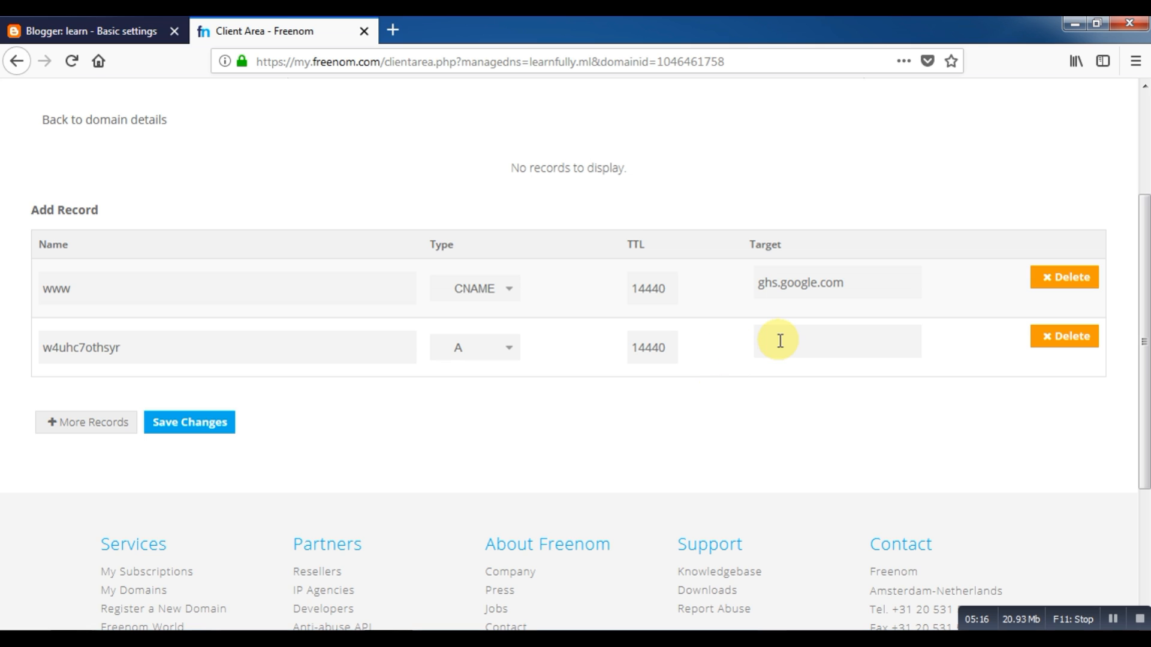
key("ctrl+v")
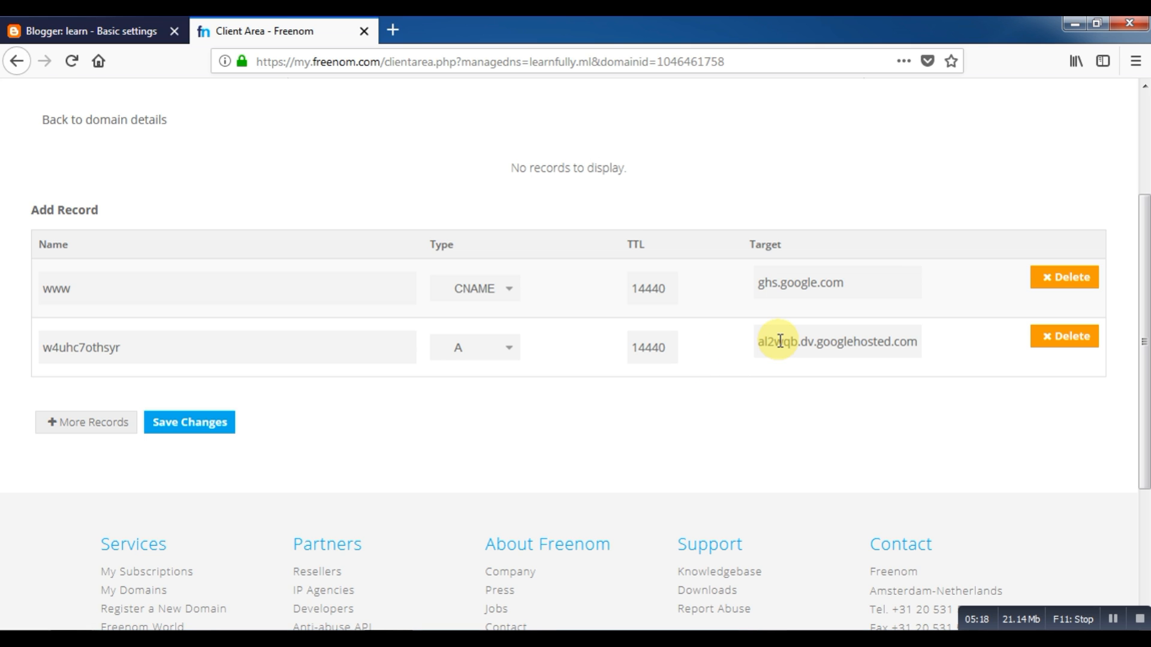
left_click(481, 354)
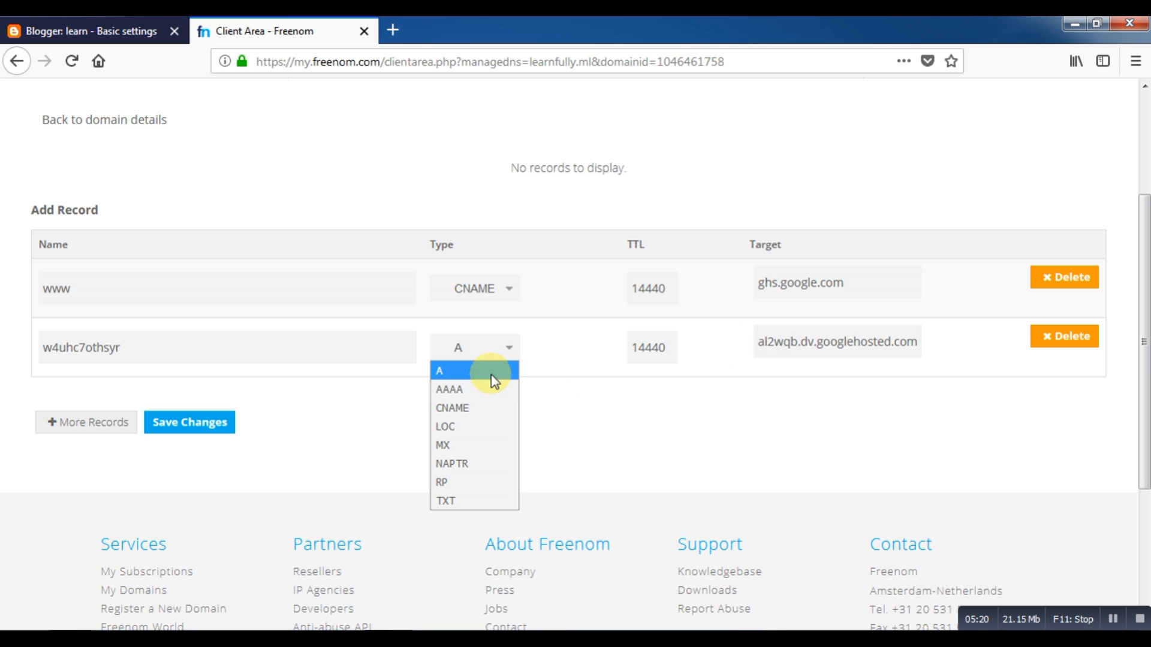
left_click(477, 406)
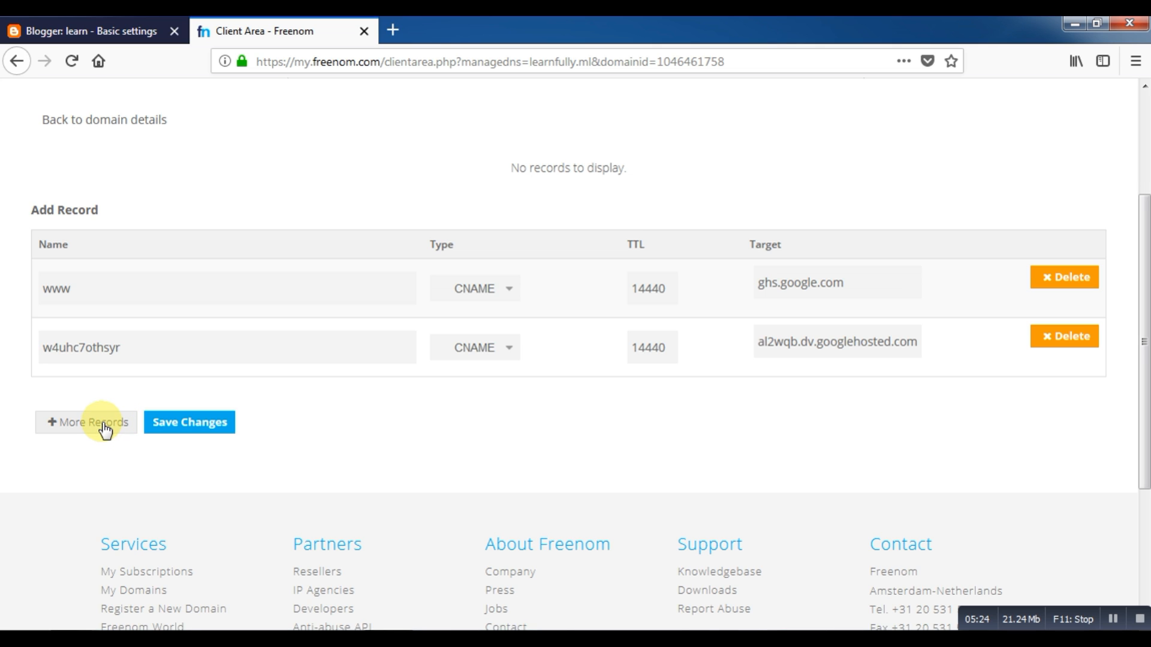
Add four more blank records of type A below the two CNAME records
left_click(89, 423)
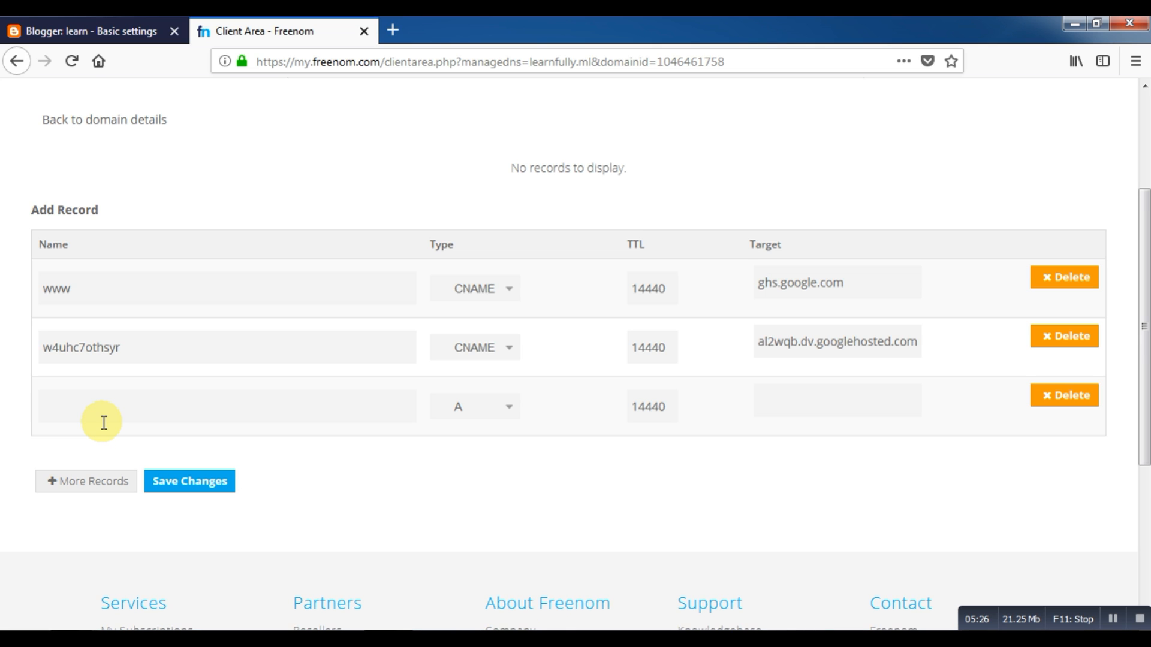
left_click(108, 482)
left_click(92, 535)
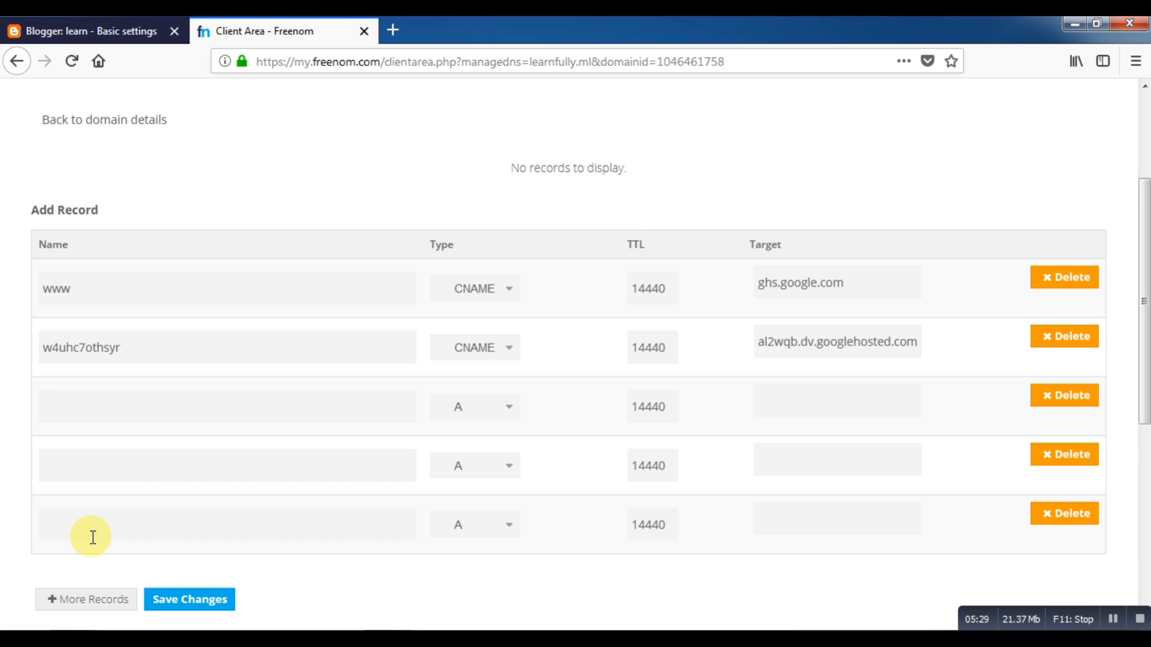
left_click(90, 606)
scroll(429, 472, "down", 3)
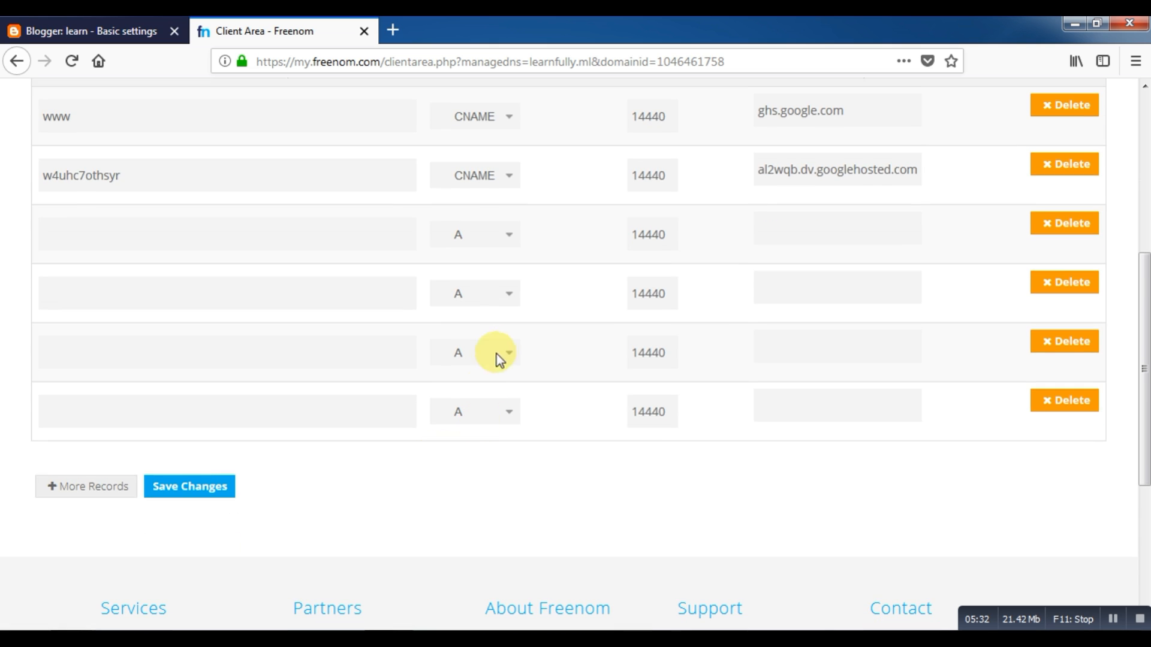
left_click(110, 31)
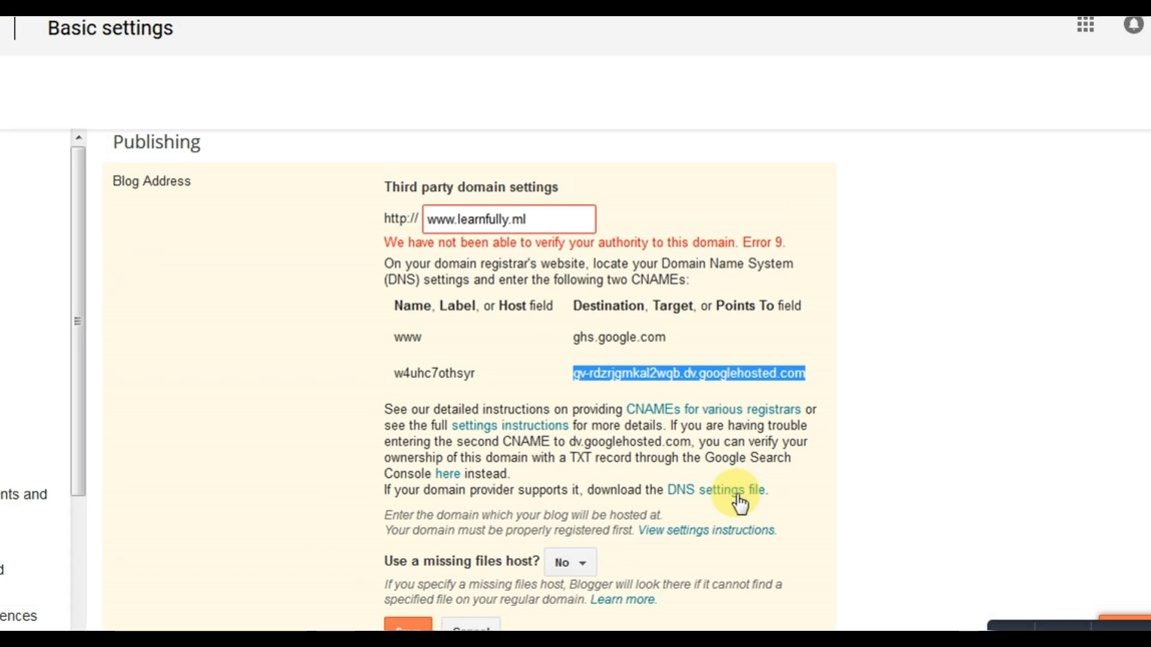
left_click(662, 468)
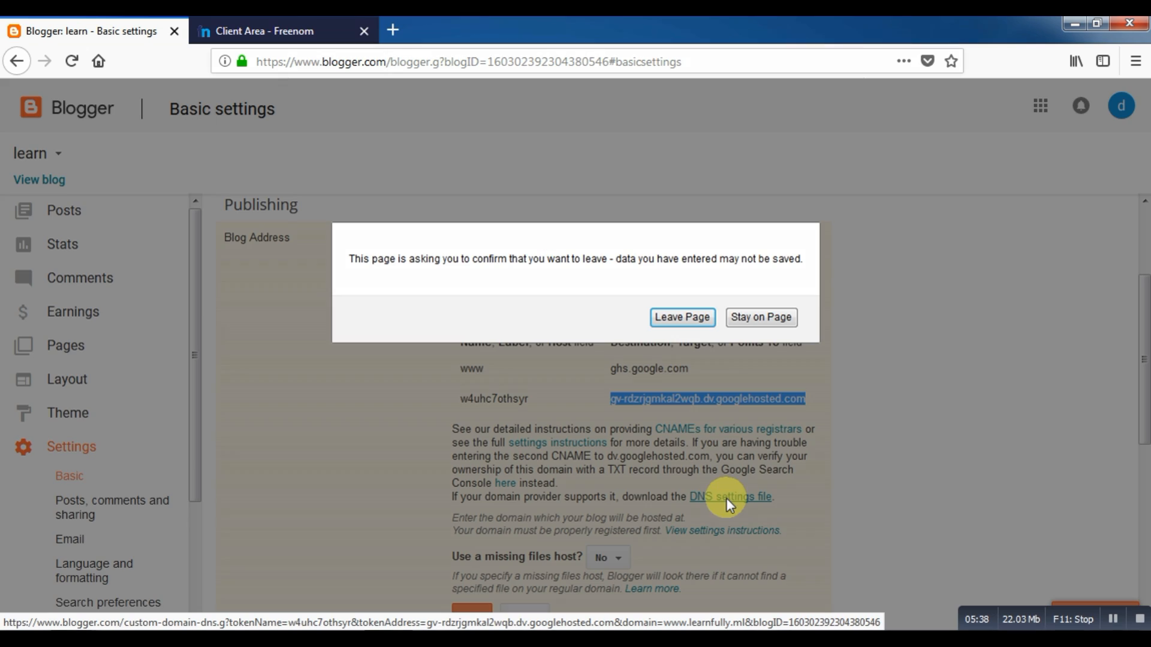
left_click(681, 318)
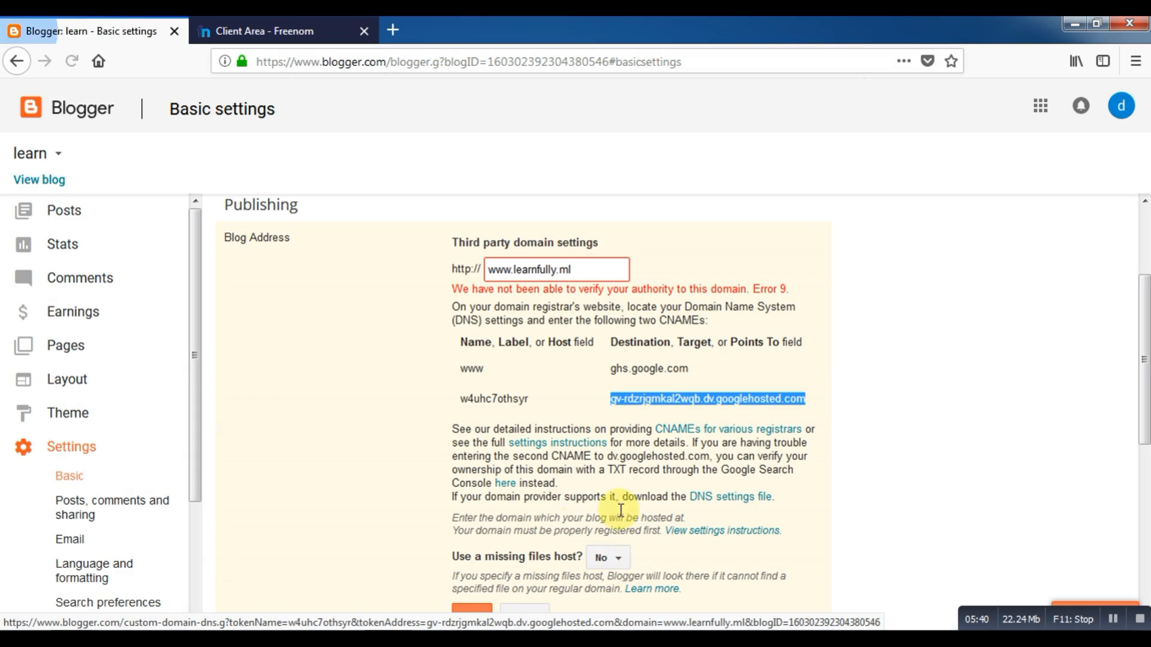
left_click(458, 346)
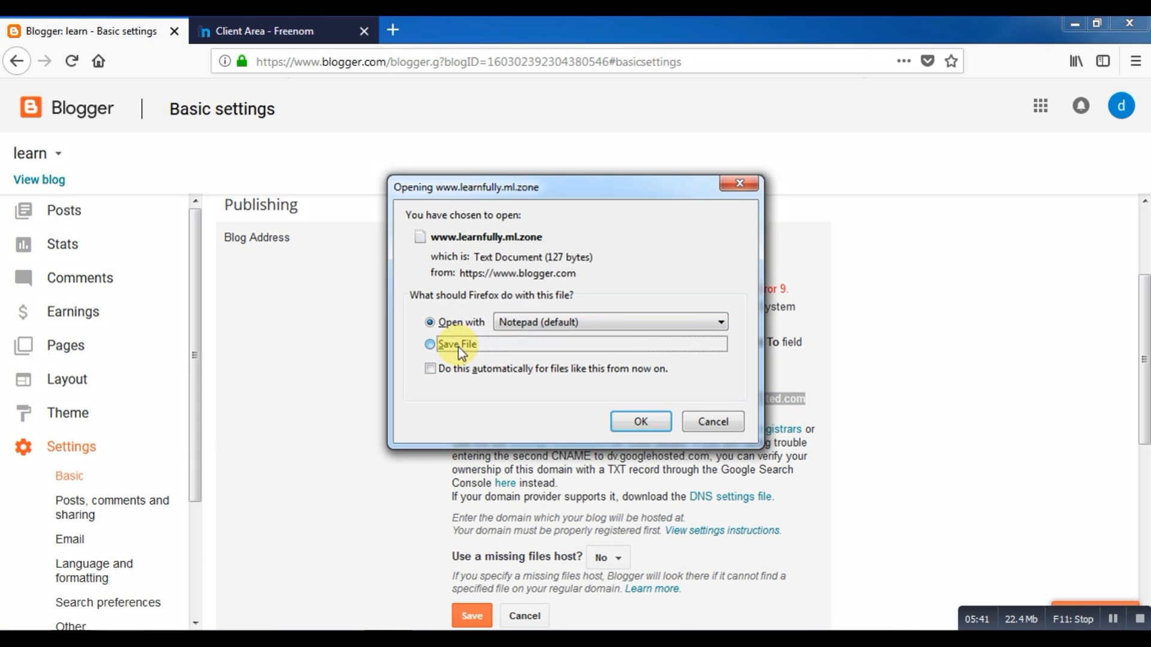
left_click(642, 425)
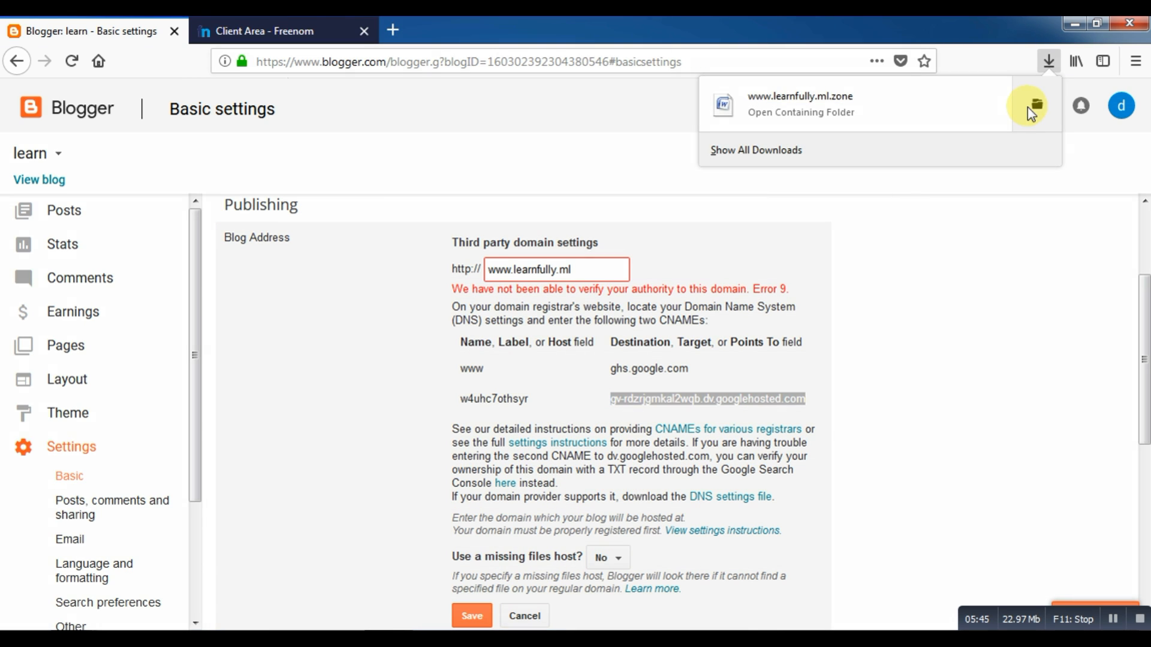
left_click(909, 110)
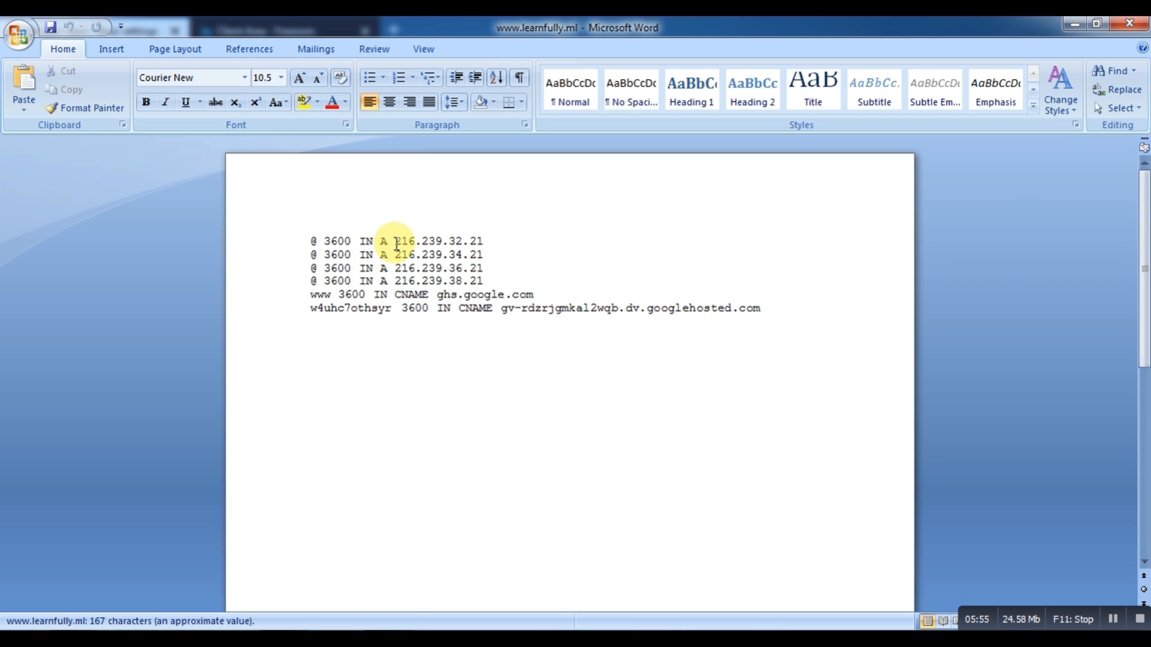
Copy the address 216.239.32.21 from the DNS settings file and enter it as the target of the first A record in Freenom
left_click_drag(398, 240, 489, 240)
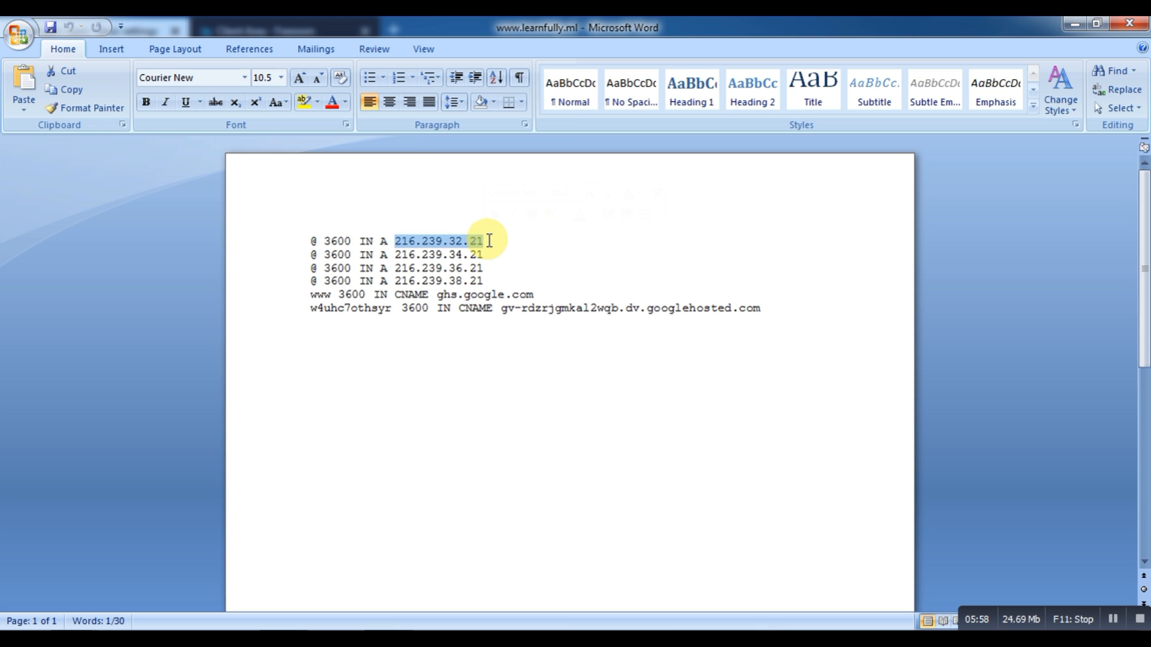
key("ctrl+c")
left_click(334, 623)
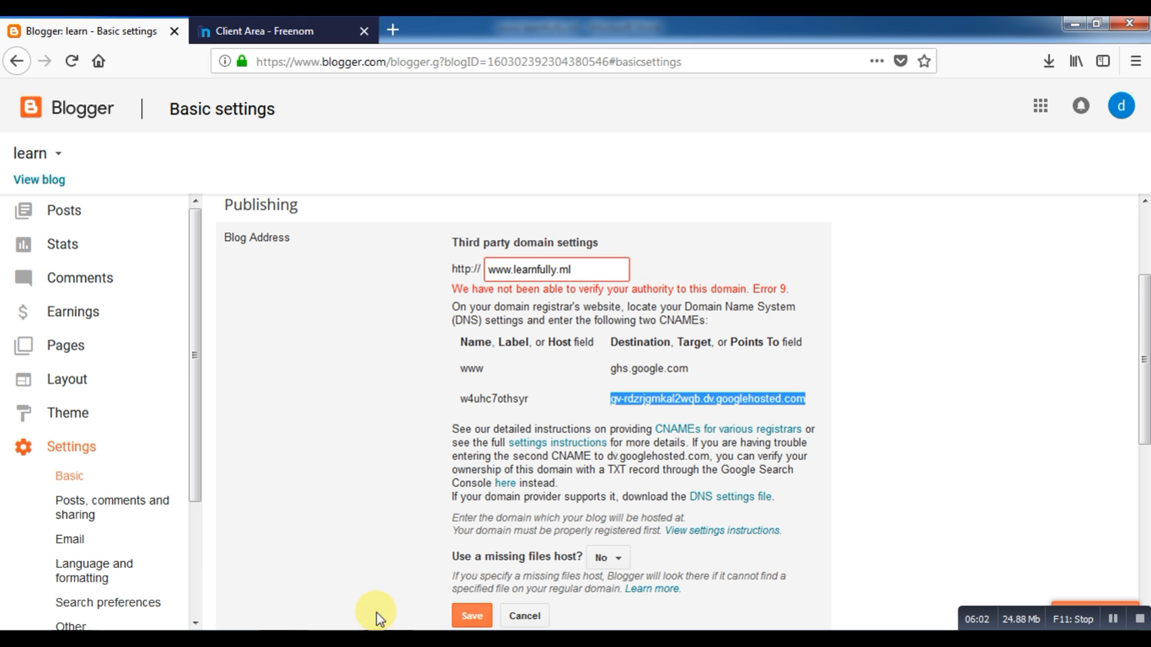
left_click(294, 27)
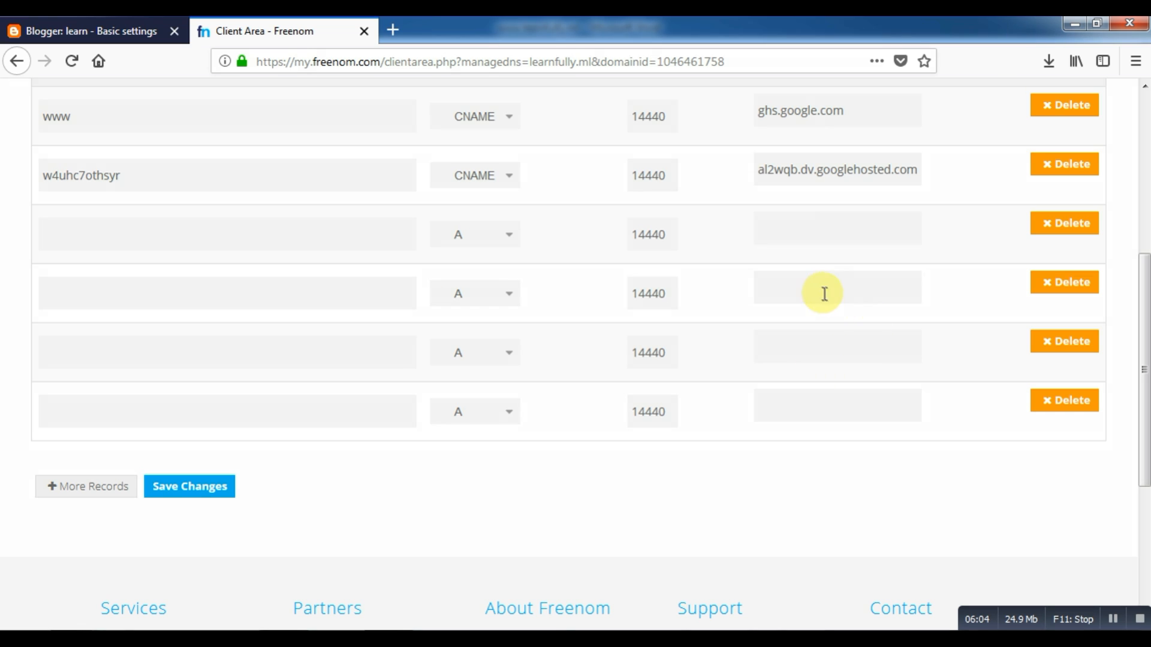
left_click(797, 231)
key("ctrl+v")
Fill the targets of the remaining three A records with the same address, 216.239.32.21
left_click(803, 280)
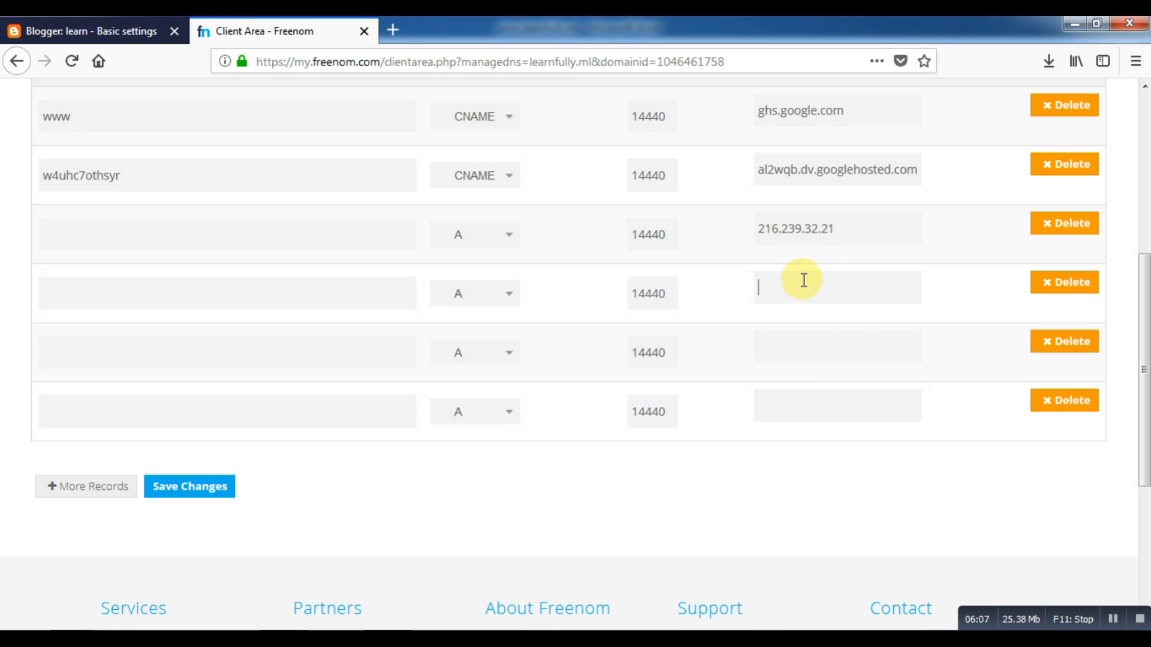
key("ctrl+v")
left_click(784, 358)
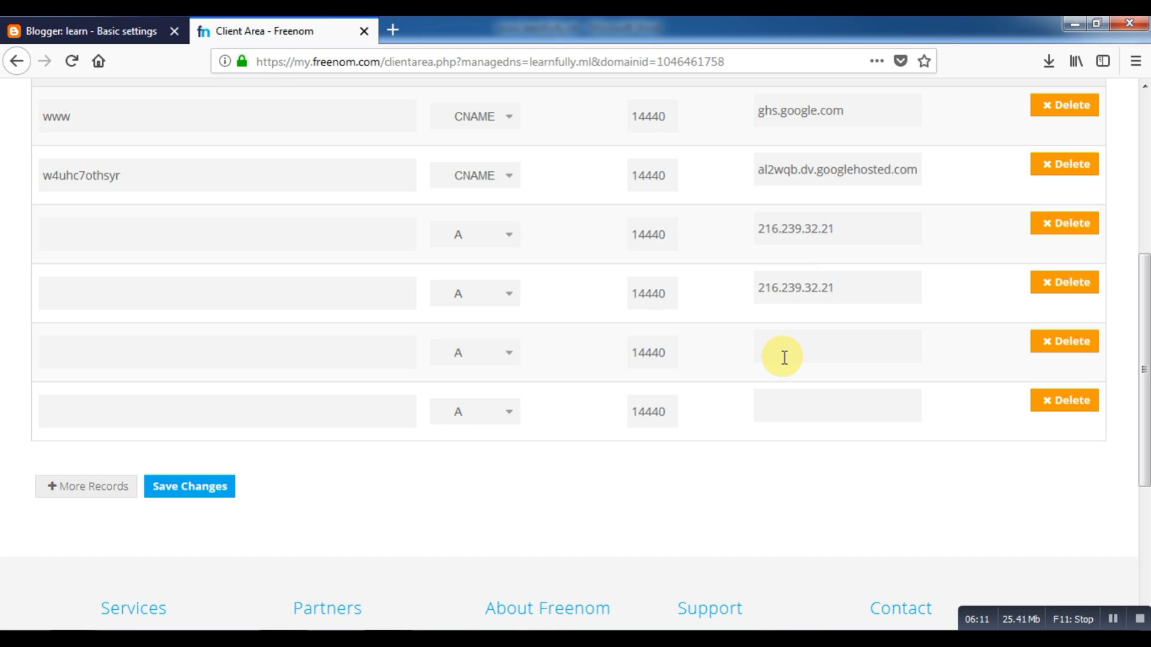
key("ctrl+v")
left_click(792, 412)
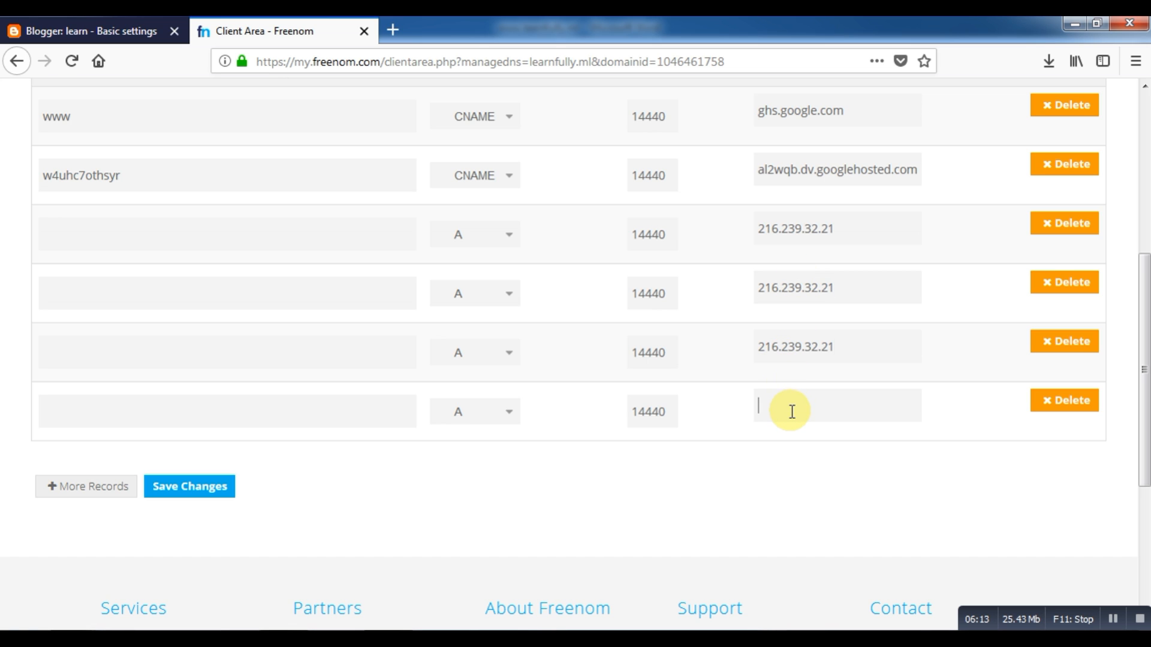
key("ctrl+v")
Change the targets of the second, third and fourth A records to 216.239.34.21, 216.239.36.21 and 216.239.38.21
left_click_drag(813, 408, 816, 410)
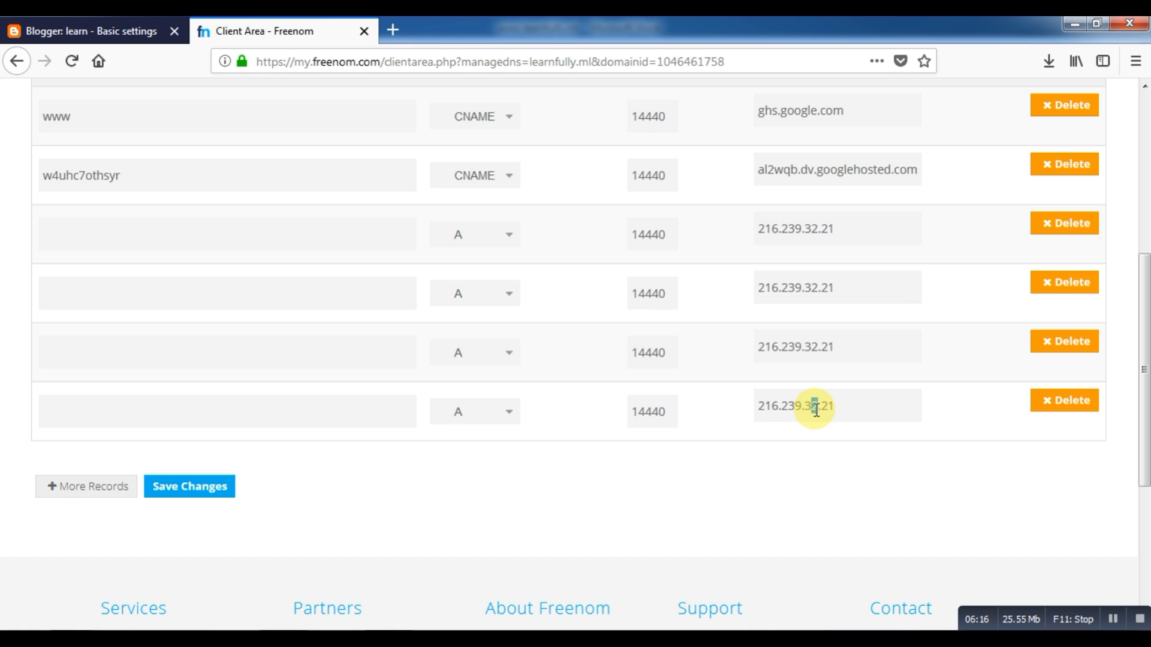
type("8")
left_click_drag(811, 348, 816, 348)
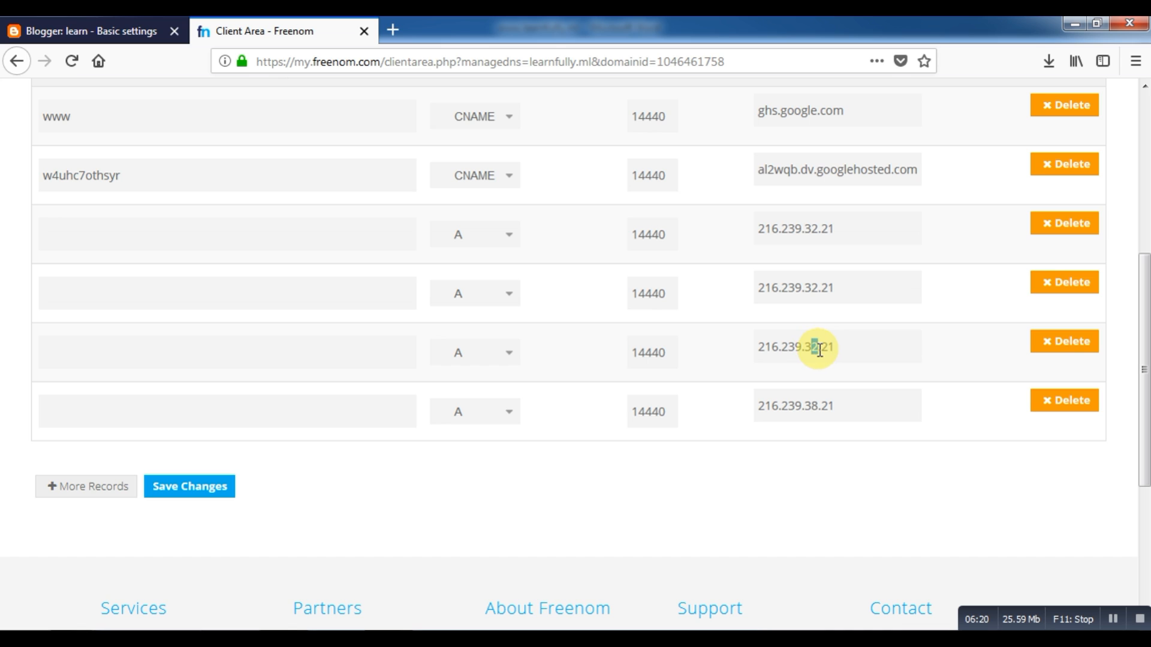
left_click_drag(818, 293, 813, 295)
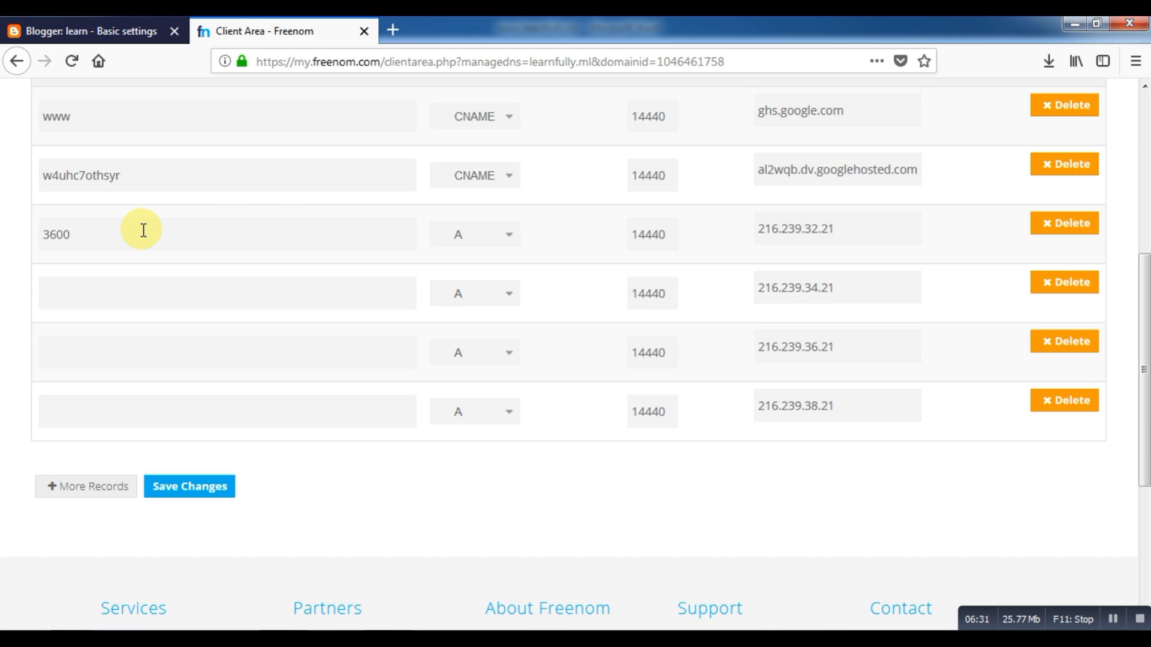
Copy the name 3600 from the first A record to the other three A records and save the DNS changes
double_click(143, 230)
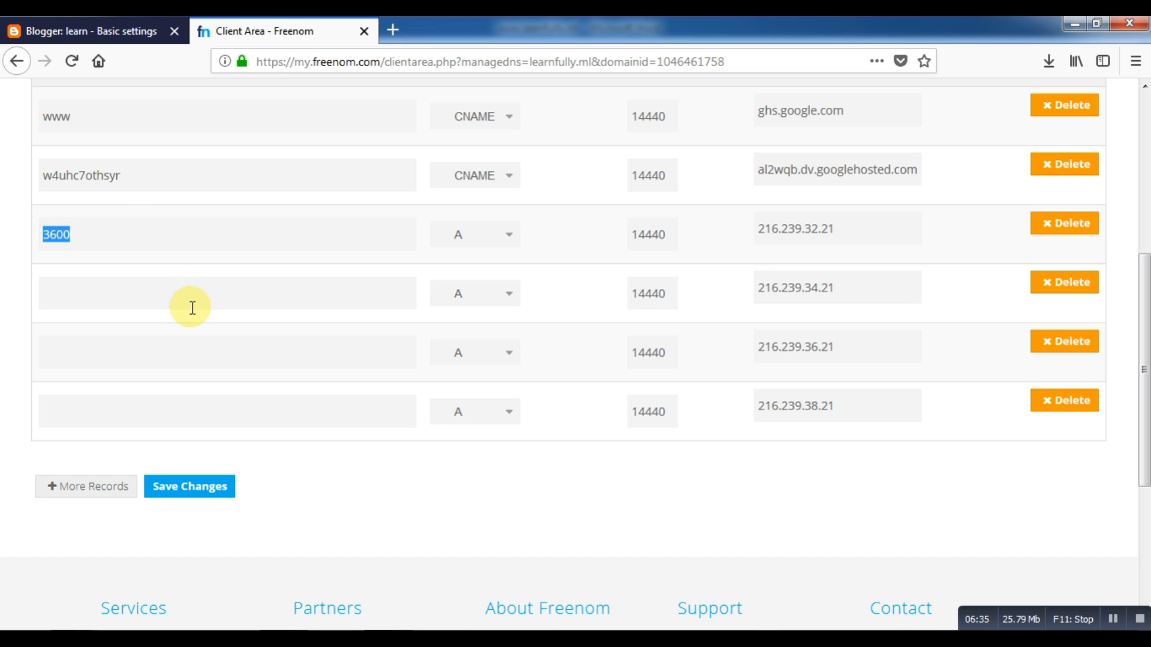
key("ctrl+v")
left_click(131, 354)
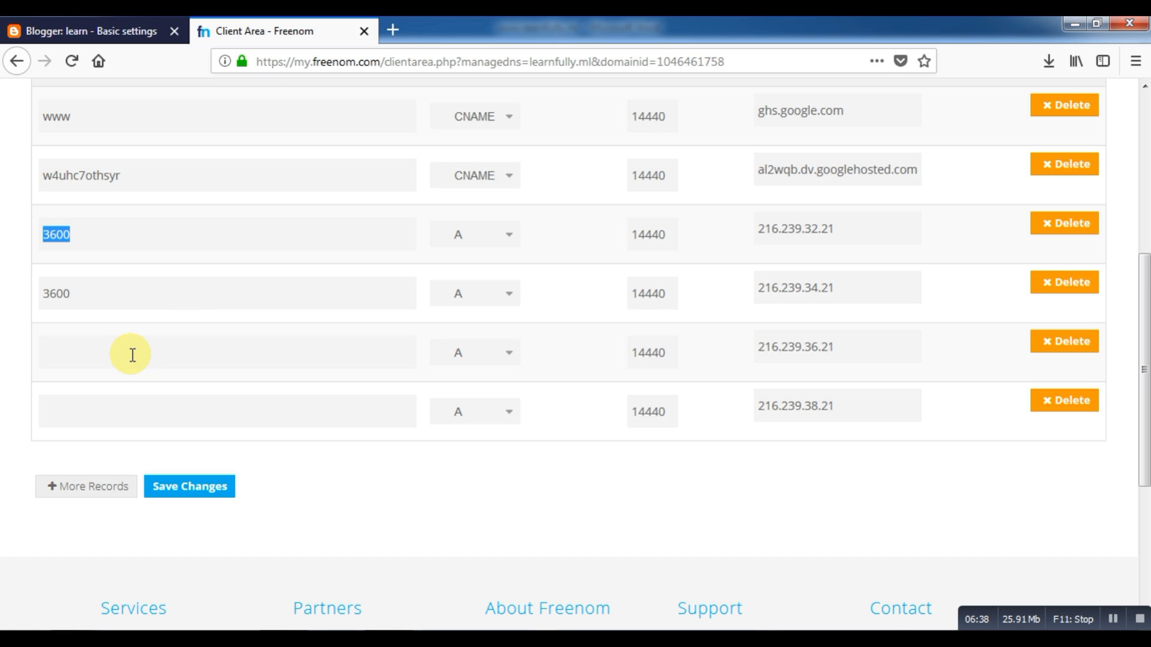
key("ctrl+v")
left_click(155, 419)
key("ctrl+v")
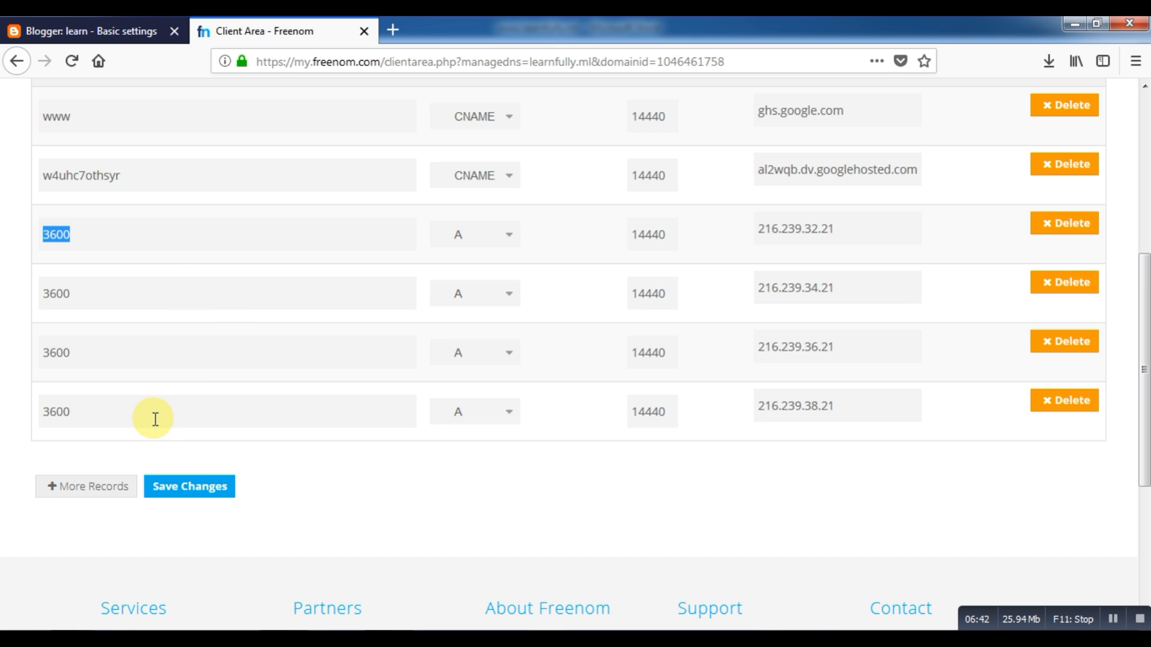
left_click(216, 494)
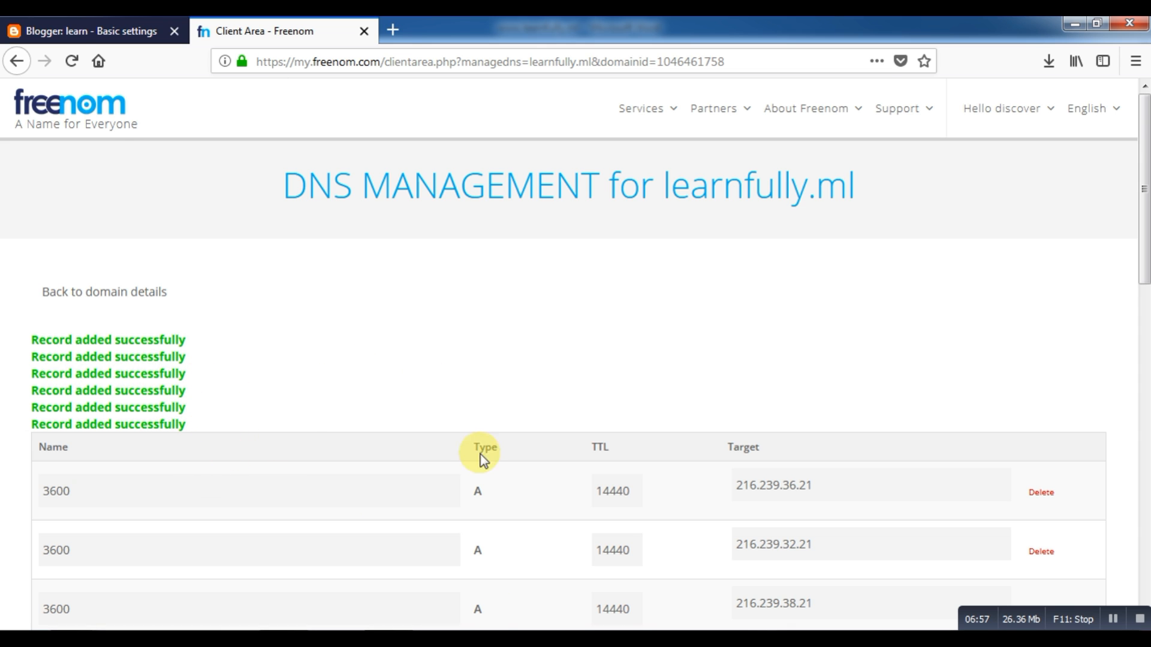
left_click(77, 33)
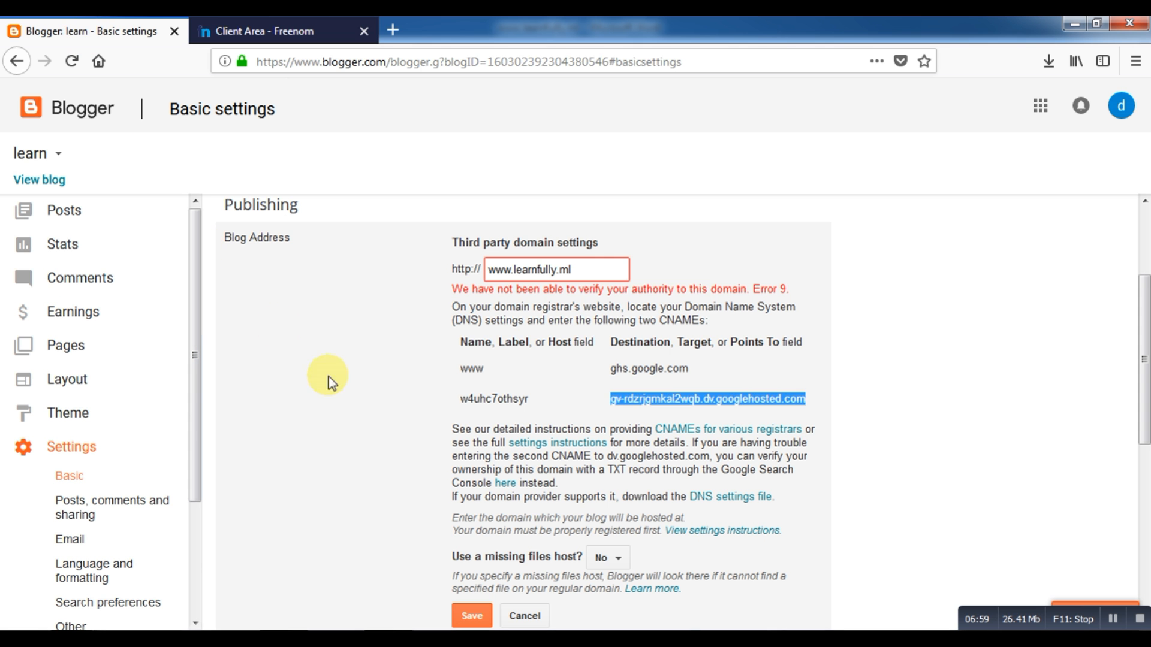
scroll(503, 470, "down", 2)
scroll(505, 470, "down", 2)
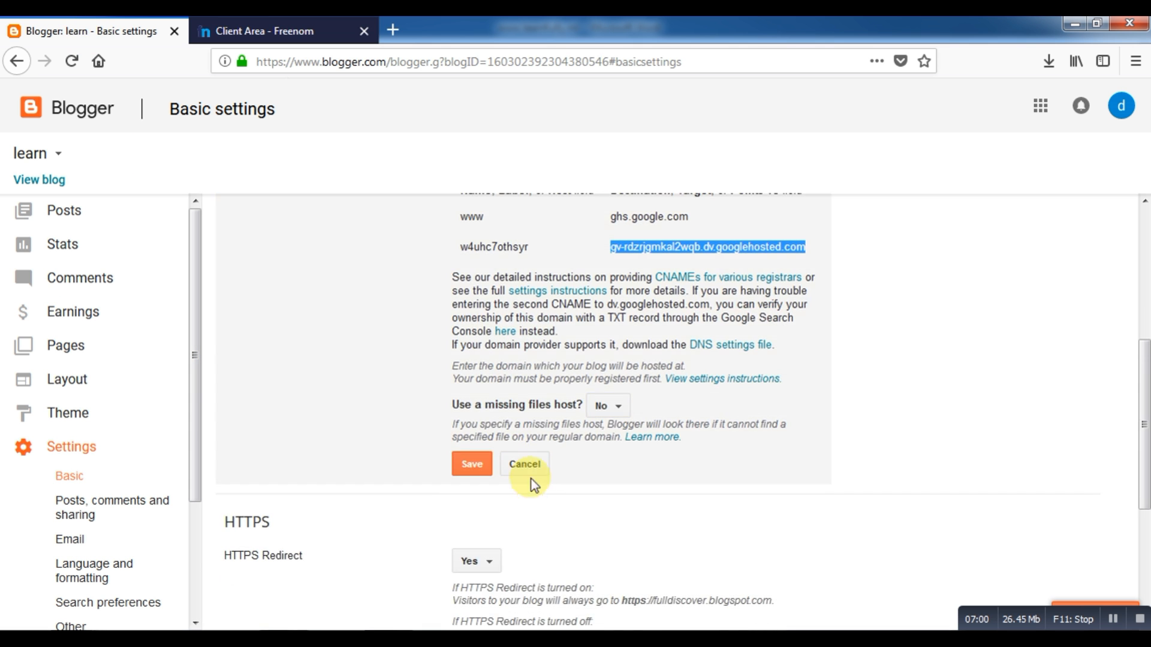
left_click(473, 464)
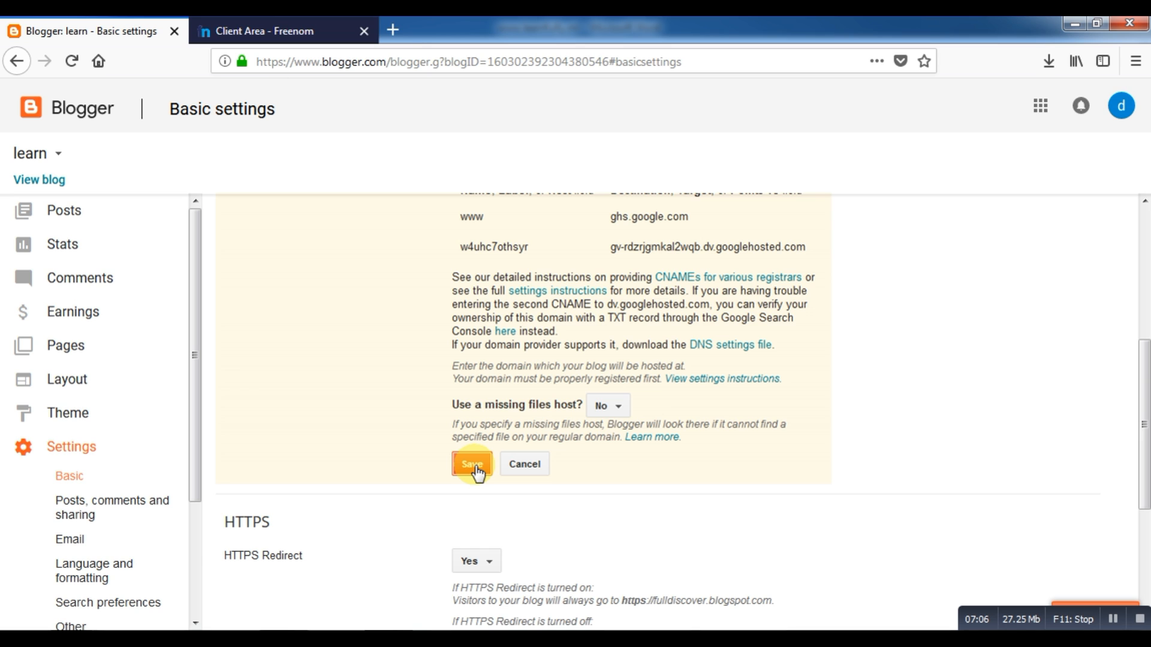
left_click(473, 465)
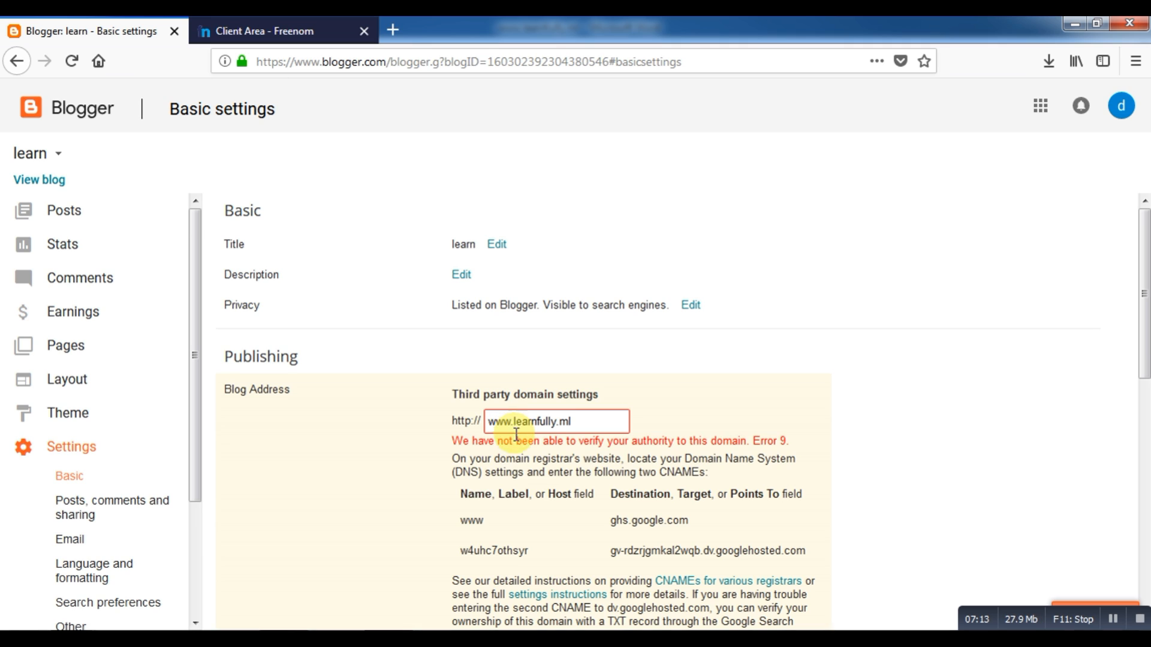
left_click_drag(515, 424, 483, 424)
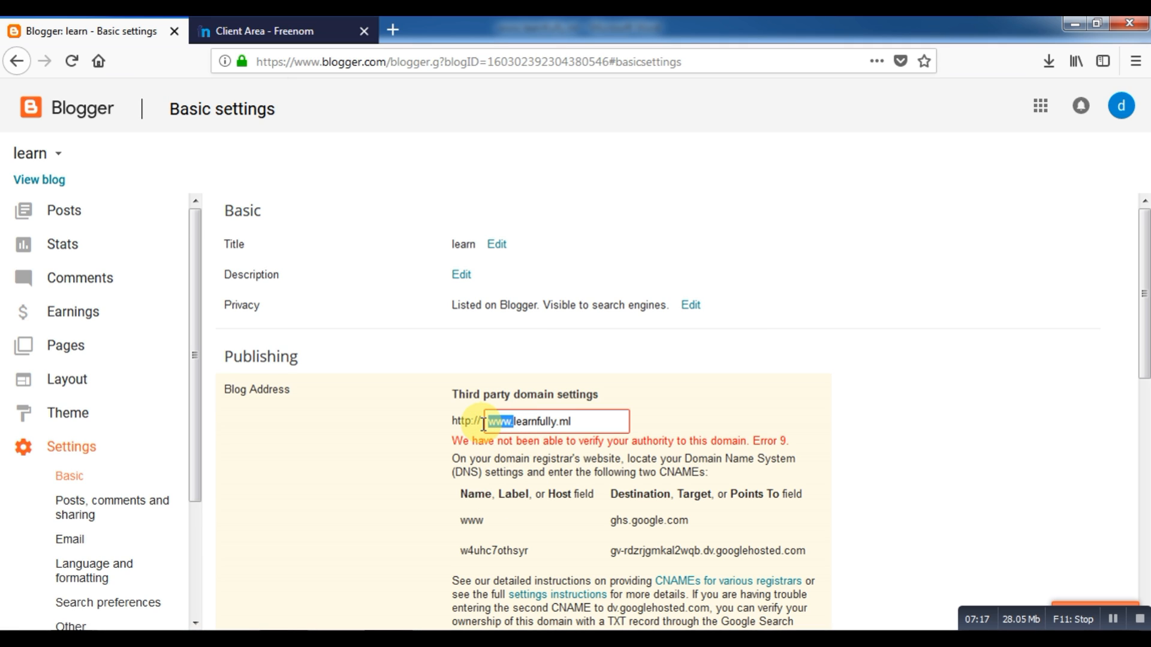
key("BackSpace")
scroll(484, 424, "down", 5)
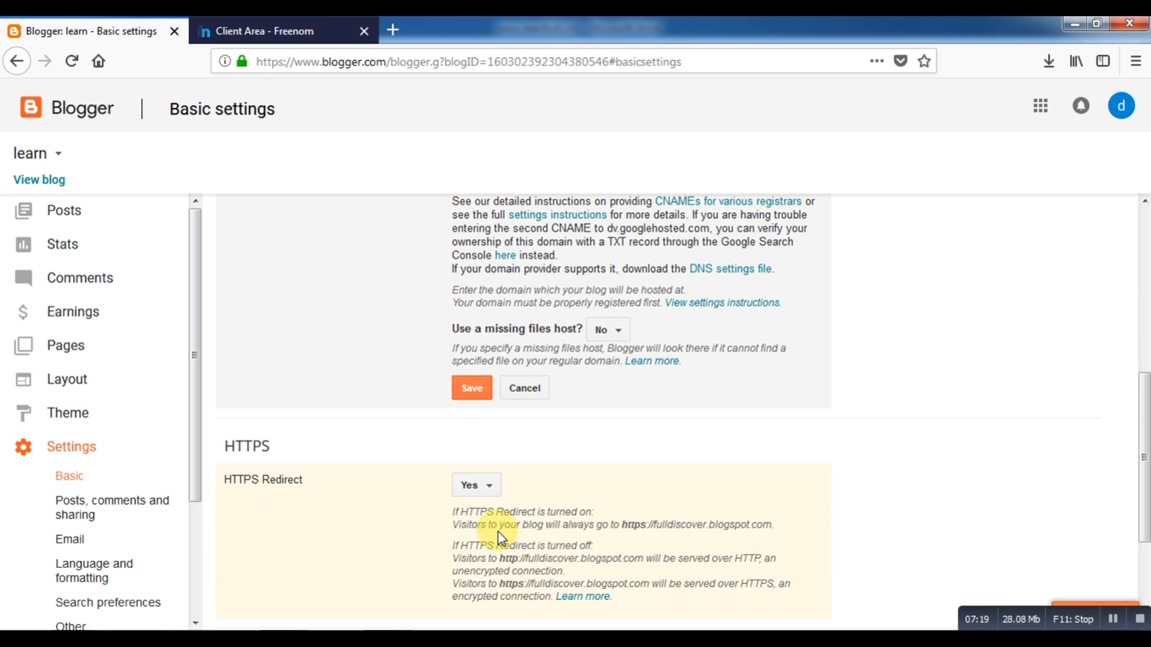
left_click(470, 386)
scroll(473, 390, "down", 3)
scroll(488, 444, "up", 5)
left_click(489, 358)
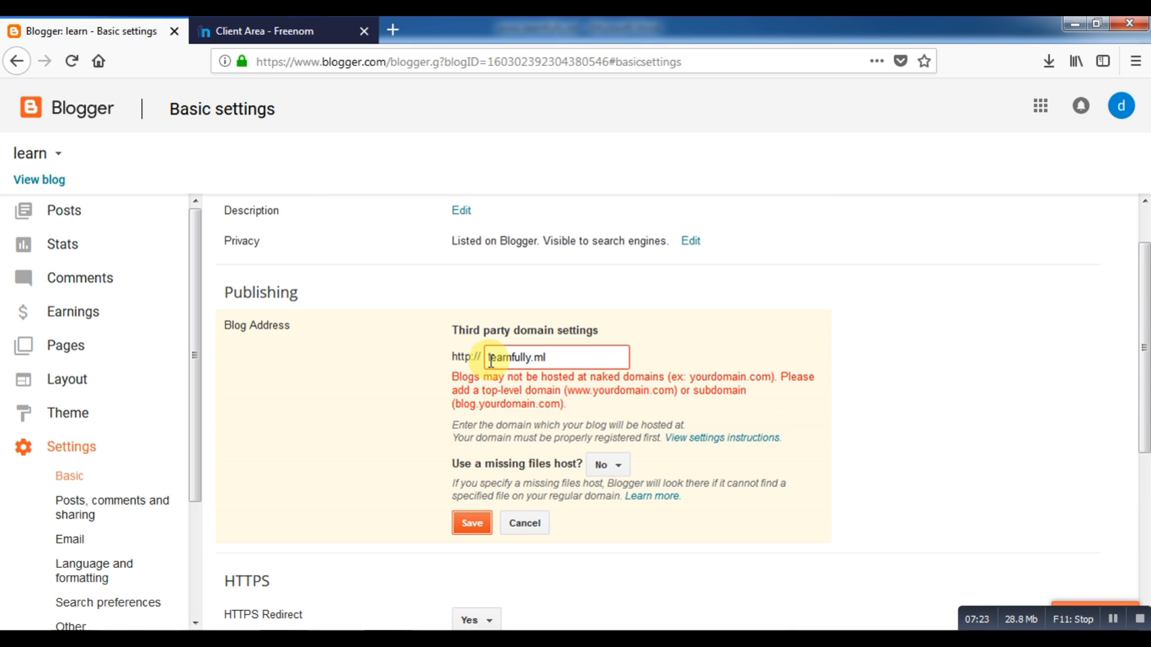
type("www")
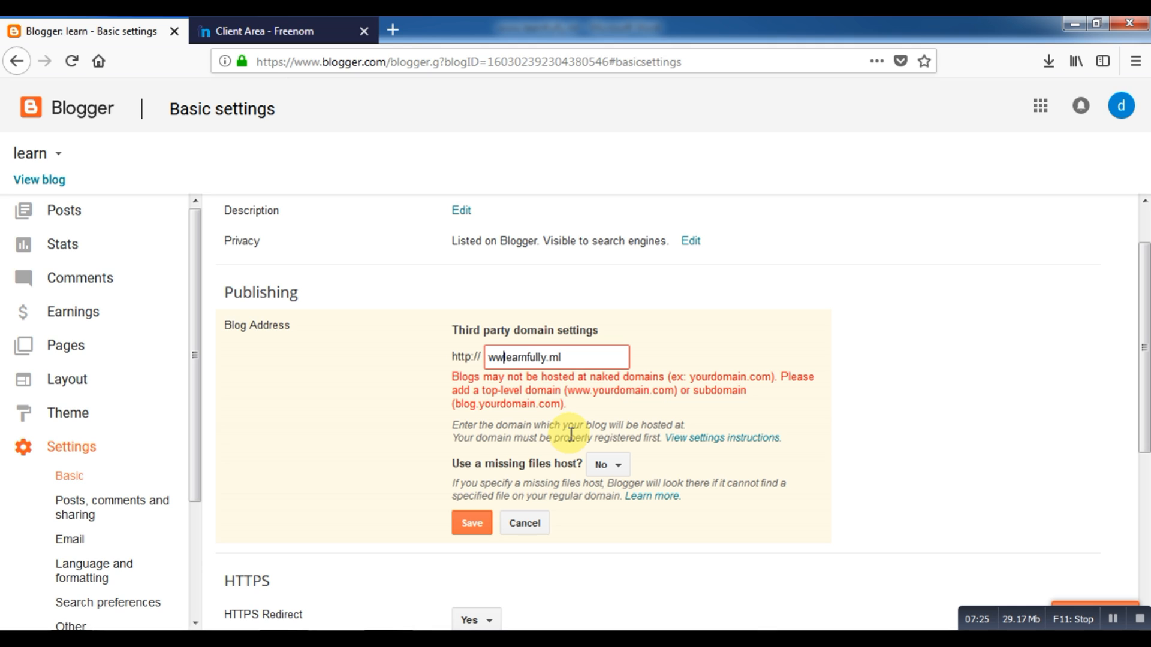
type(".")
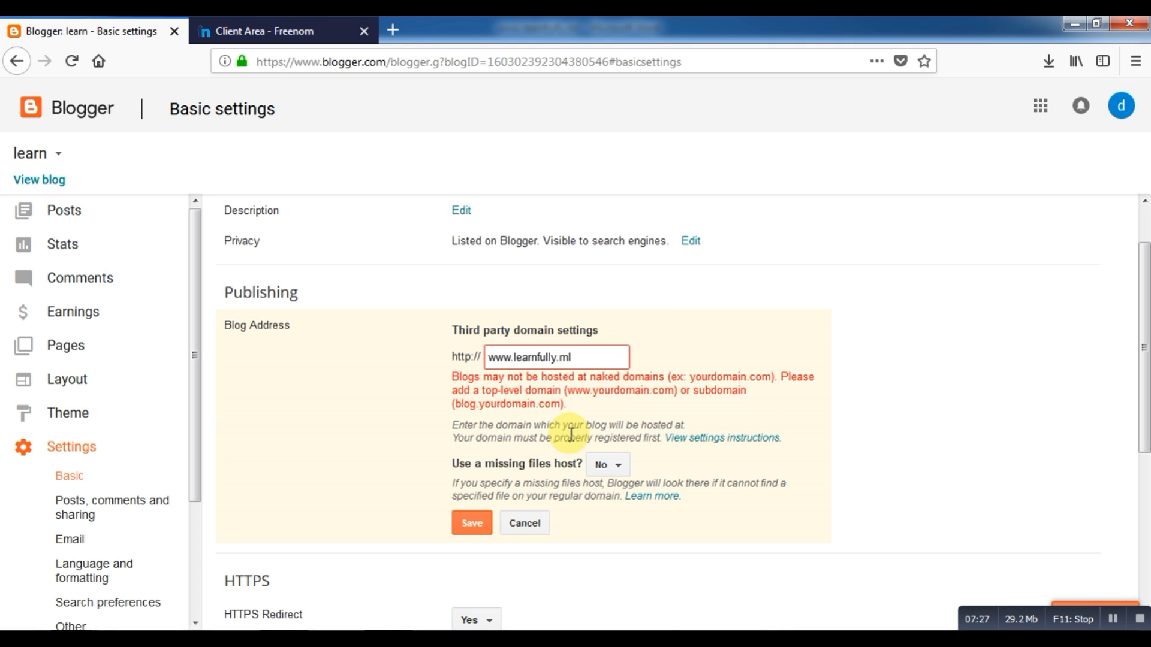
left_click(475, 533)
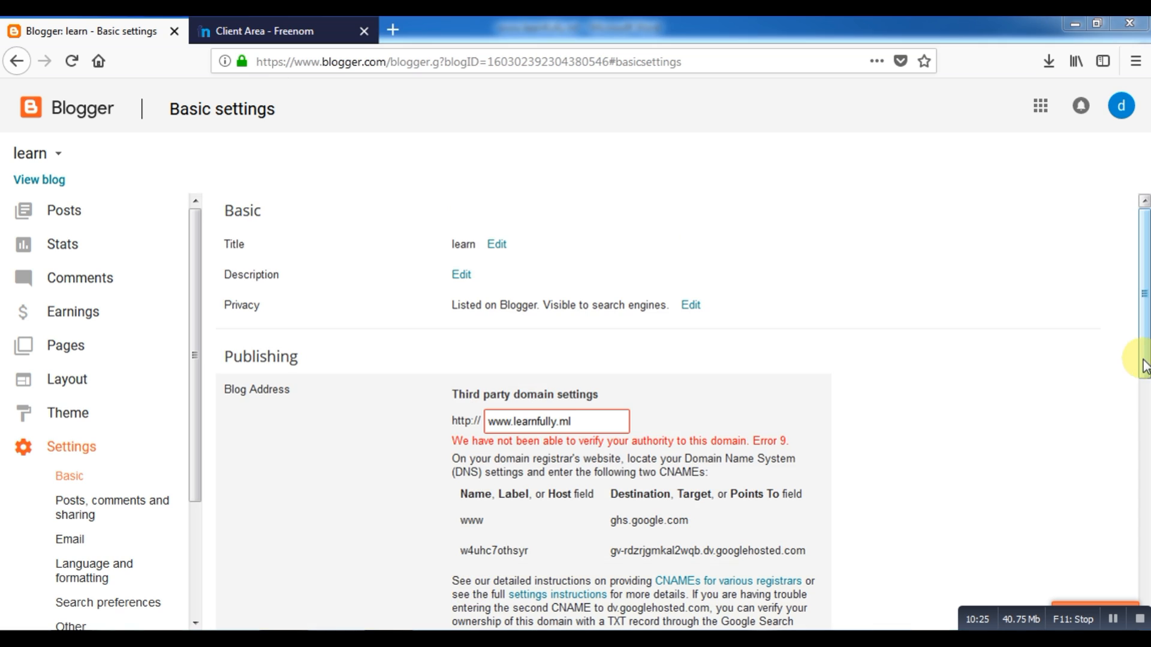
left_click_drag(1143, 364, 1019, 474)
left_click(475, 549)
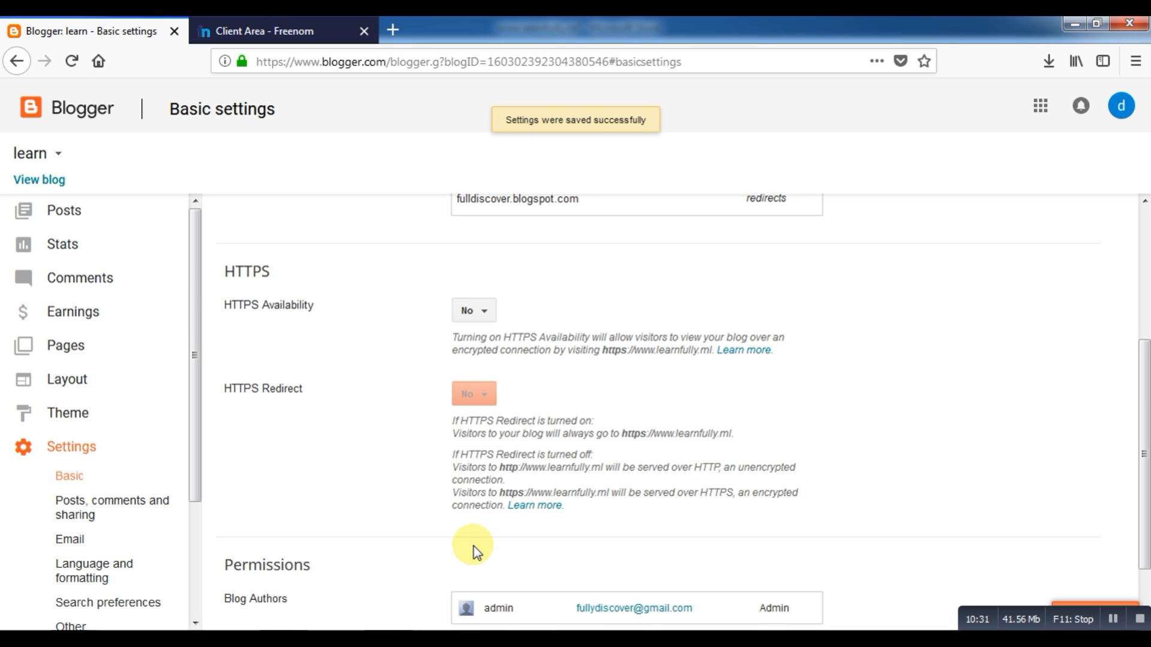
scroll(534, 519, "up", 4)
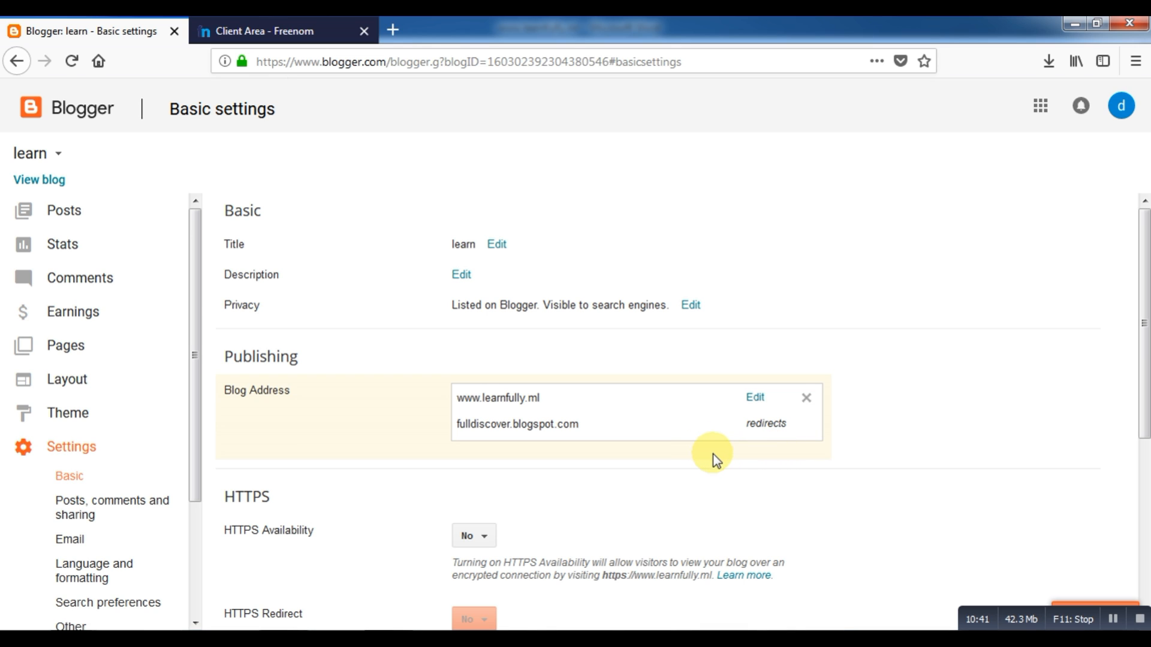
scroll(609, 538, "down", 4)
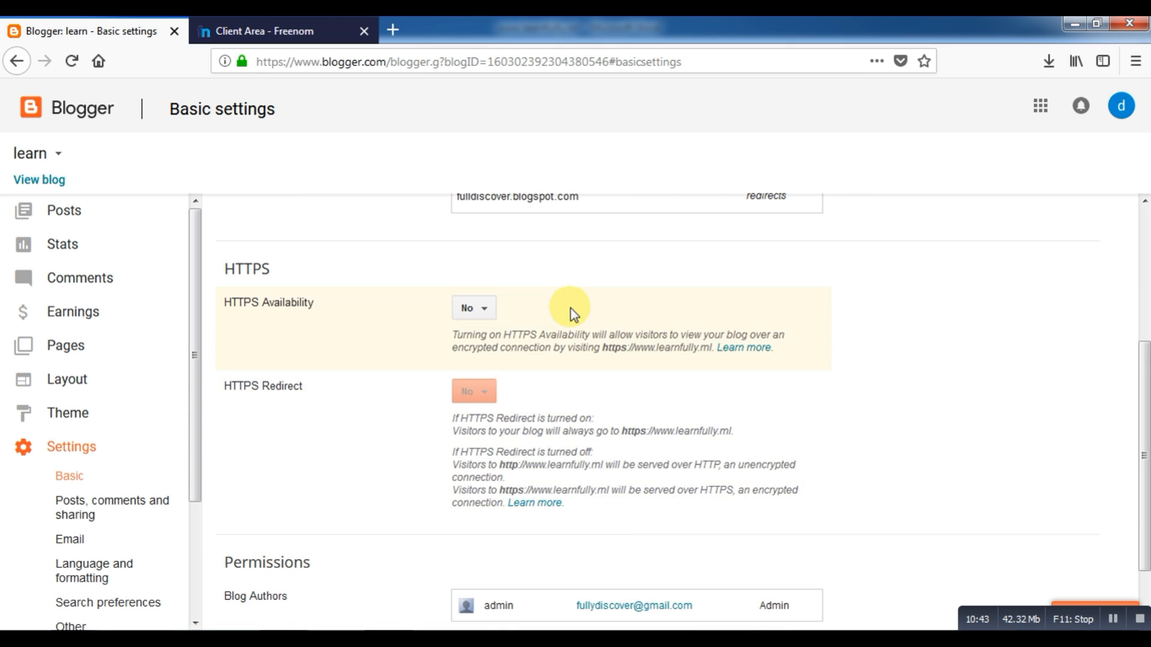
scroll(570, 318, "up", 1)
scroll(565, 332, "up", 1)
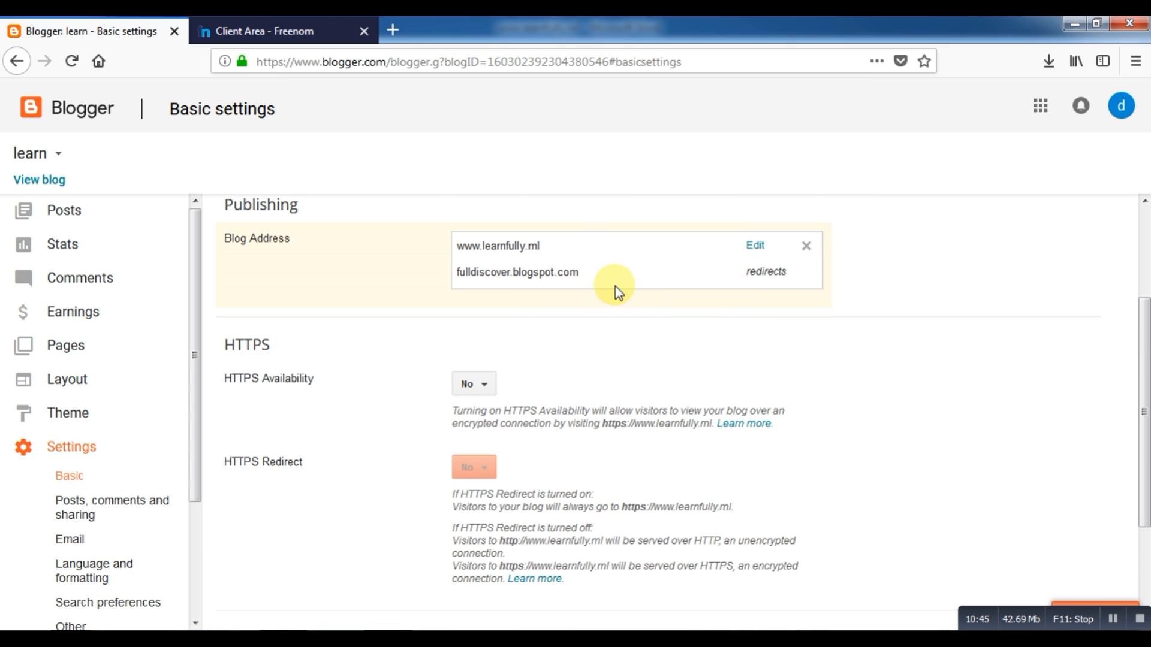
left_click(749, 248)
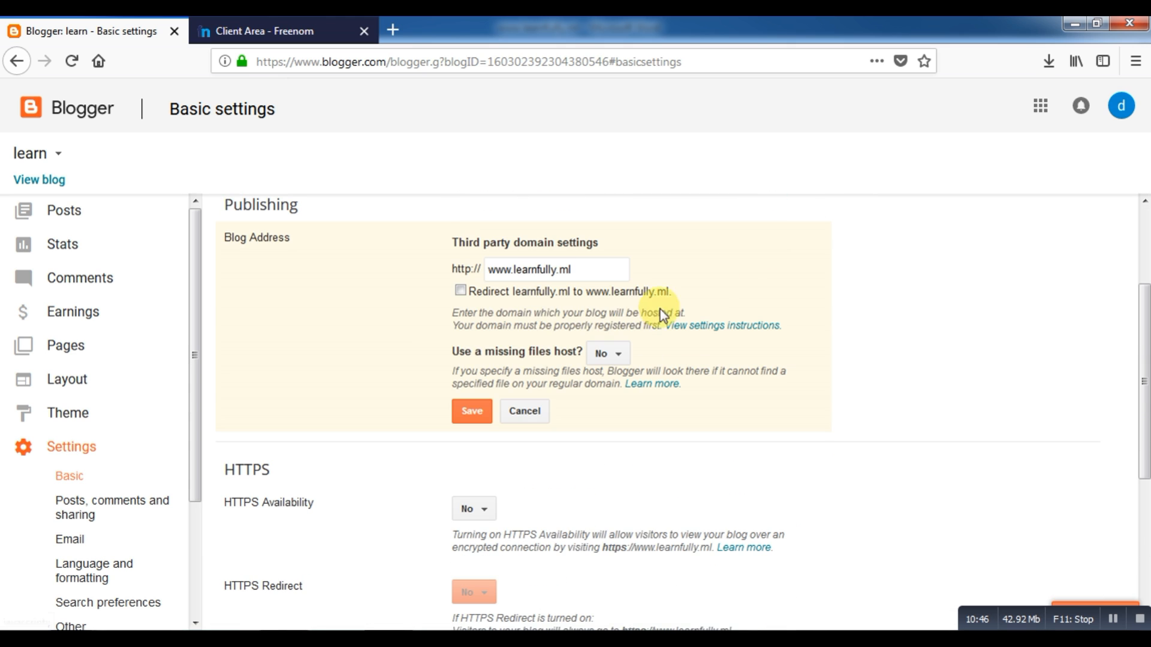
left_click(466, 293)
left_click(477, 416)
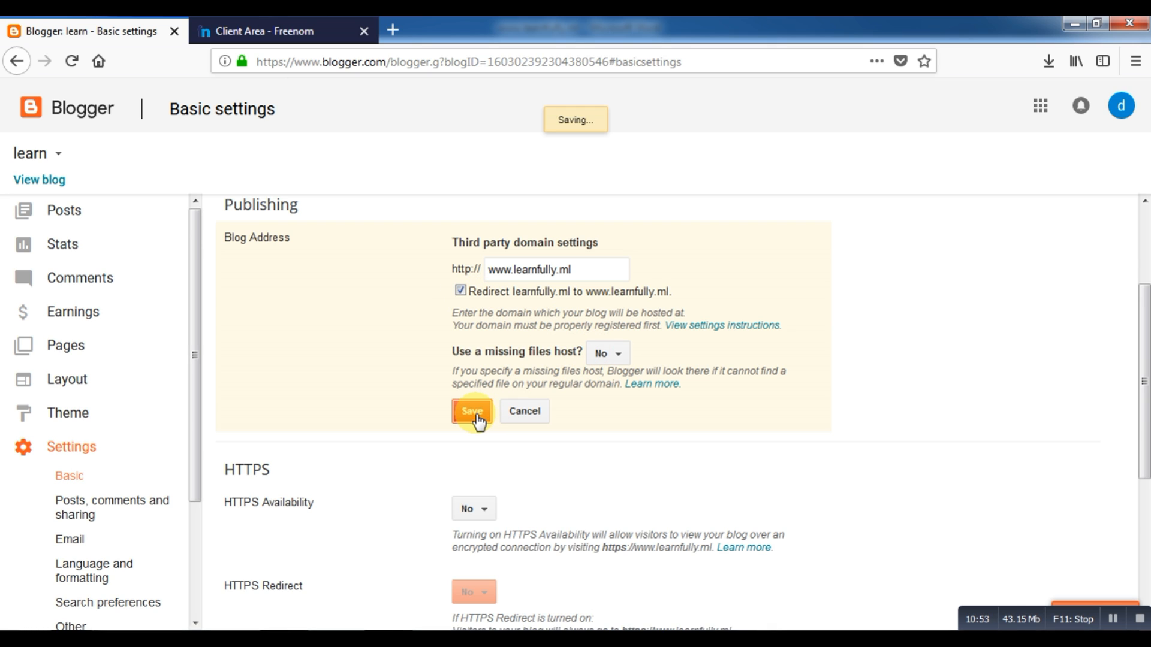
Open the blog in a new private window and check the domain shown in its address
scroll(247, 303, "up", 3)
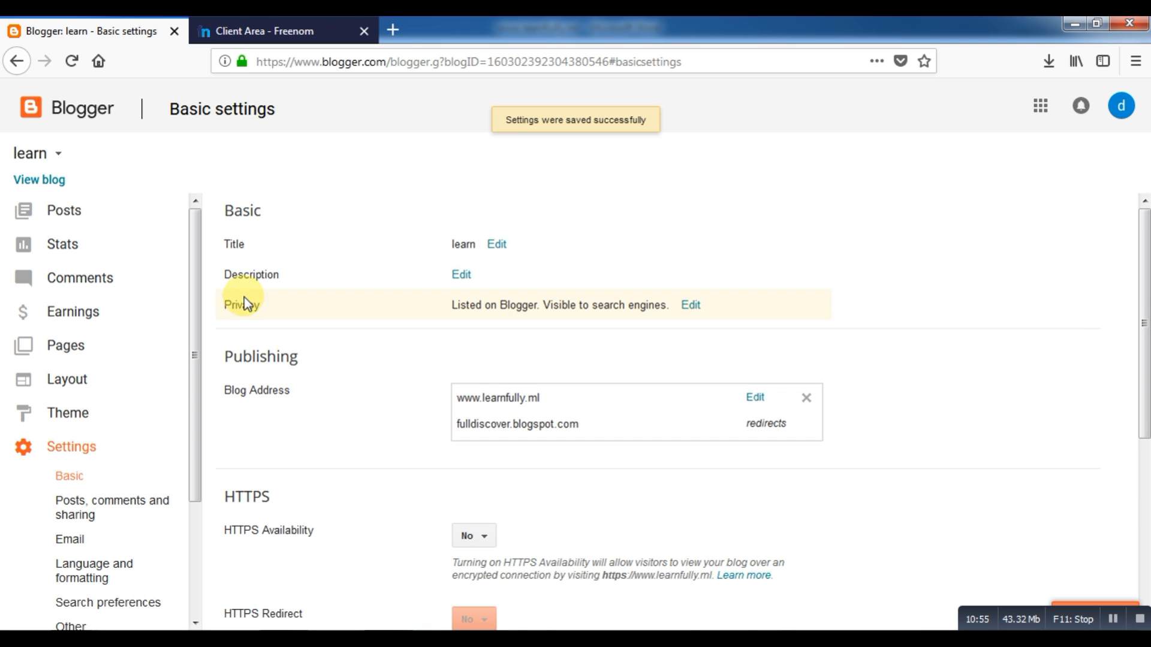
right_click(44, 182)
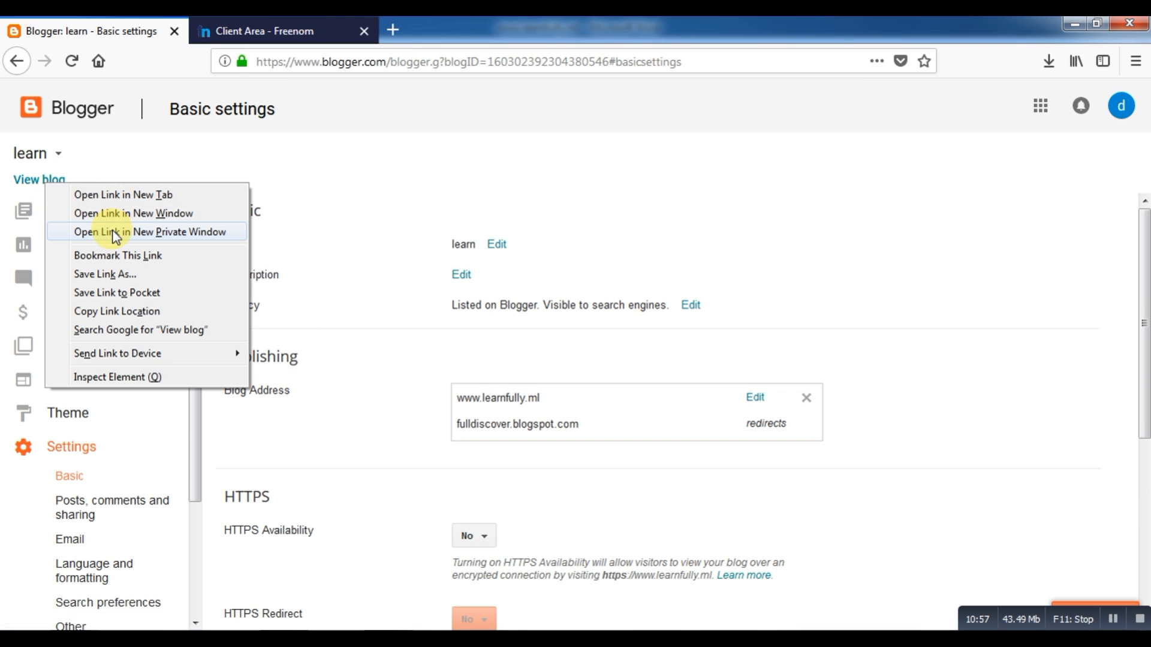
left_click(115, 232)
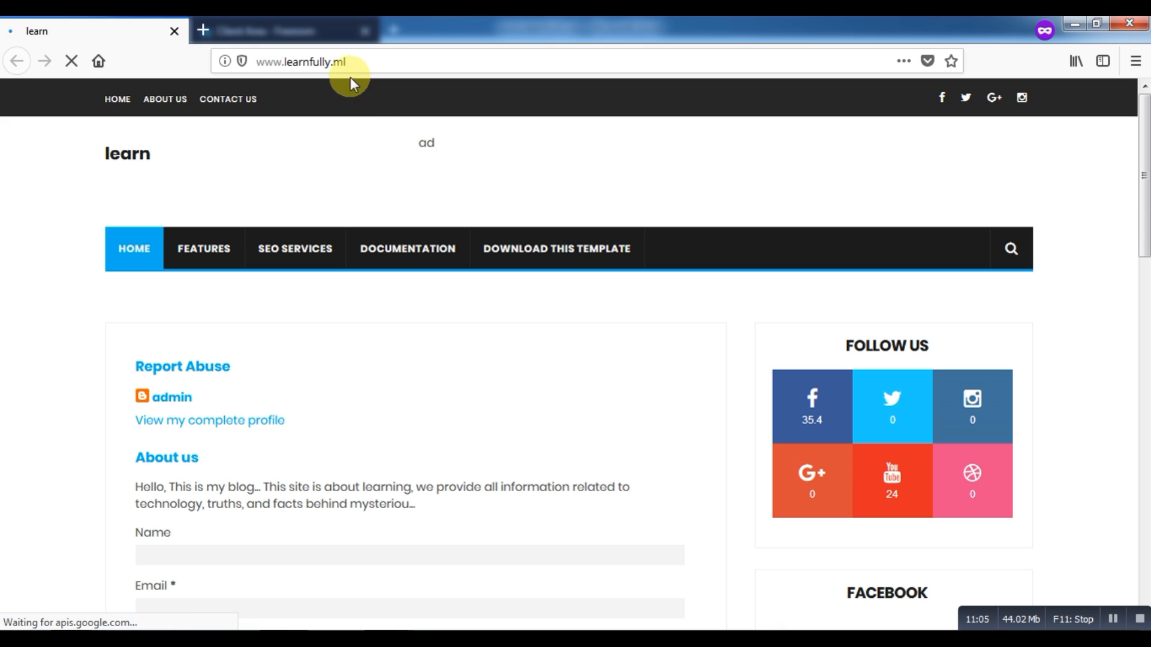
left_click_drag(363, 62, 251, 65)
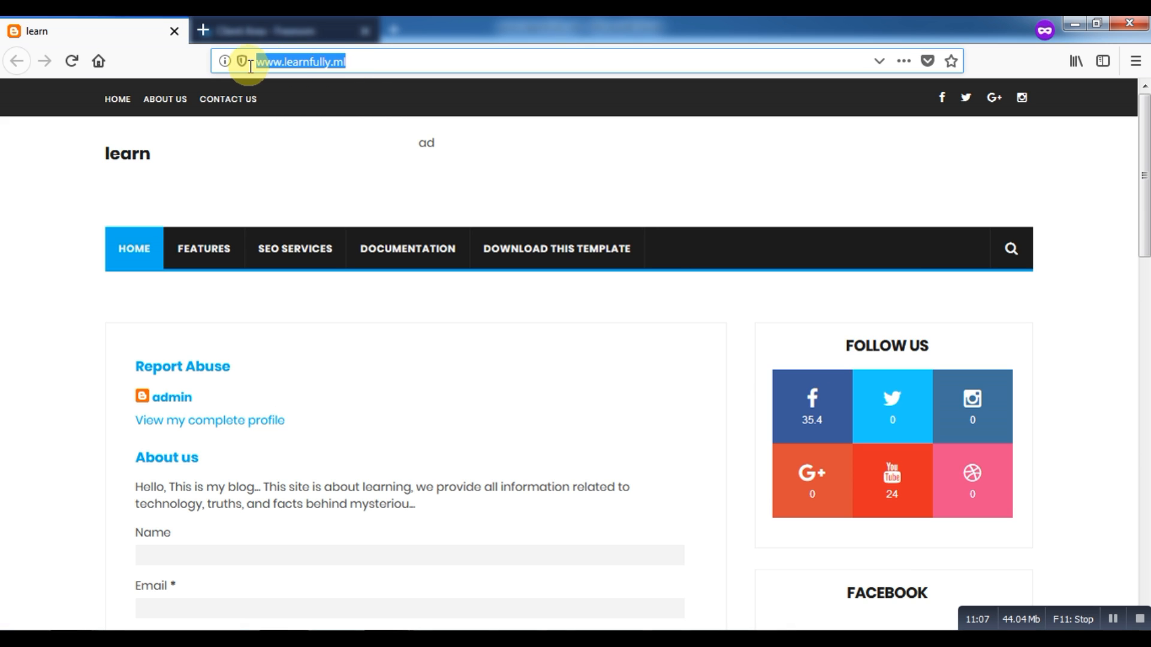
left_click(366, 62)
left_click_drag(284, 62, 347, 61)
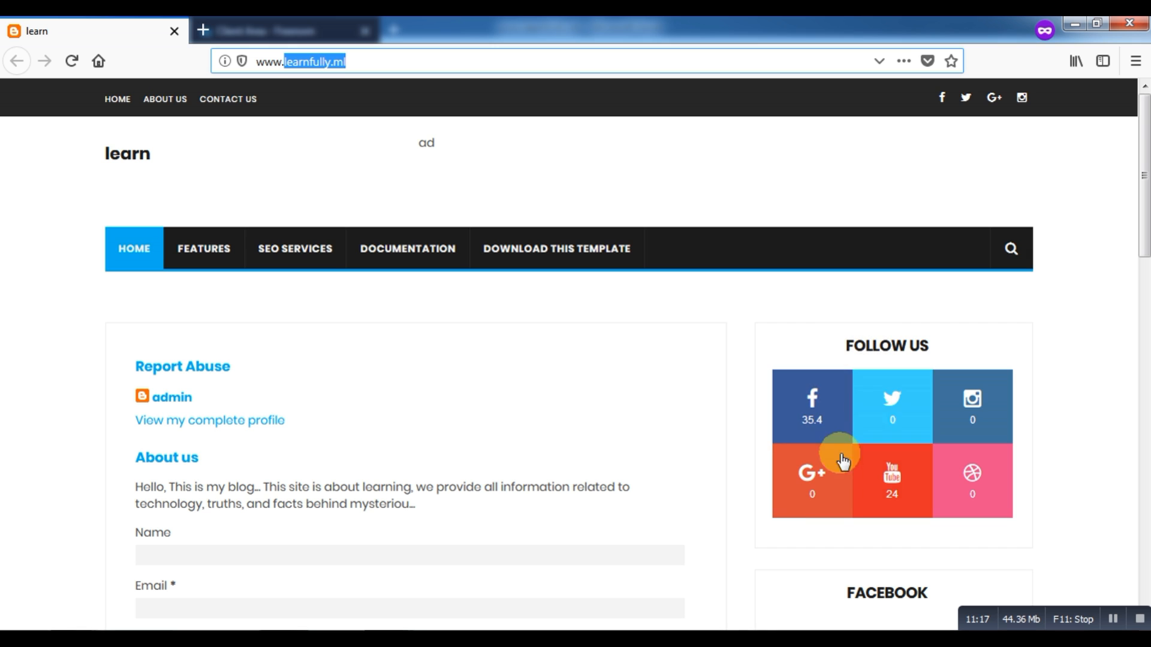
Minimize the browser windows and the Word document to return to the desktop
left_click(1082, 22)
left_click(1080, 23)
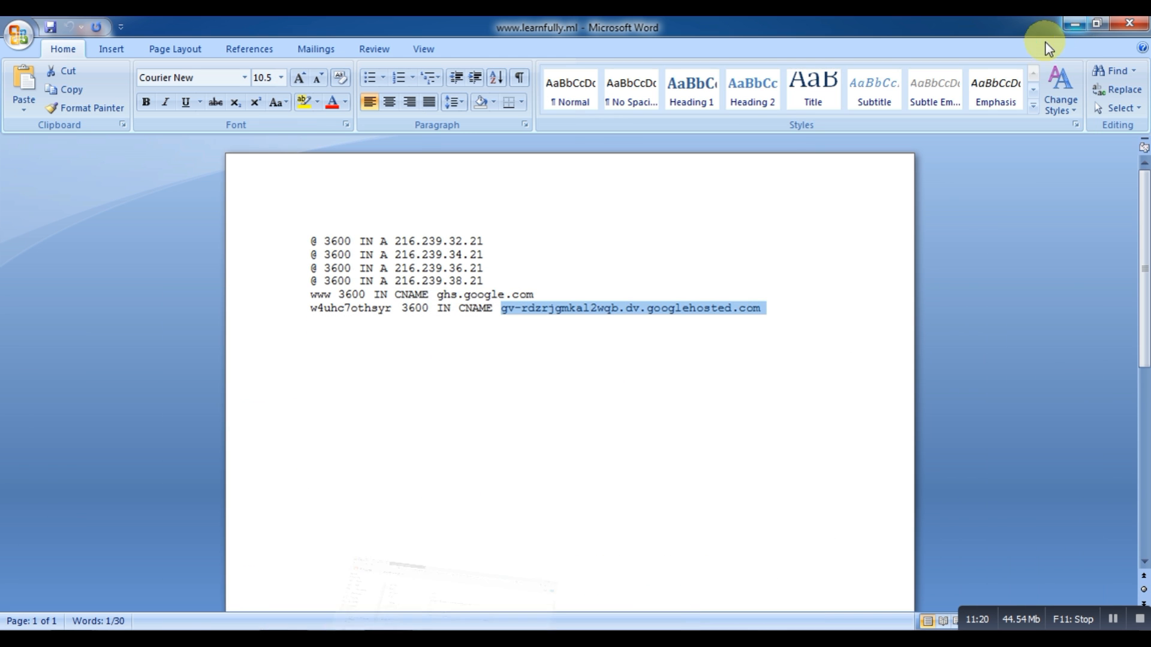
left_click(1080, 22)
right_click(416, 119)
left_click(466, 165)
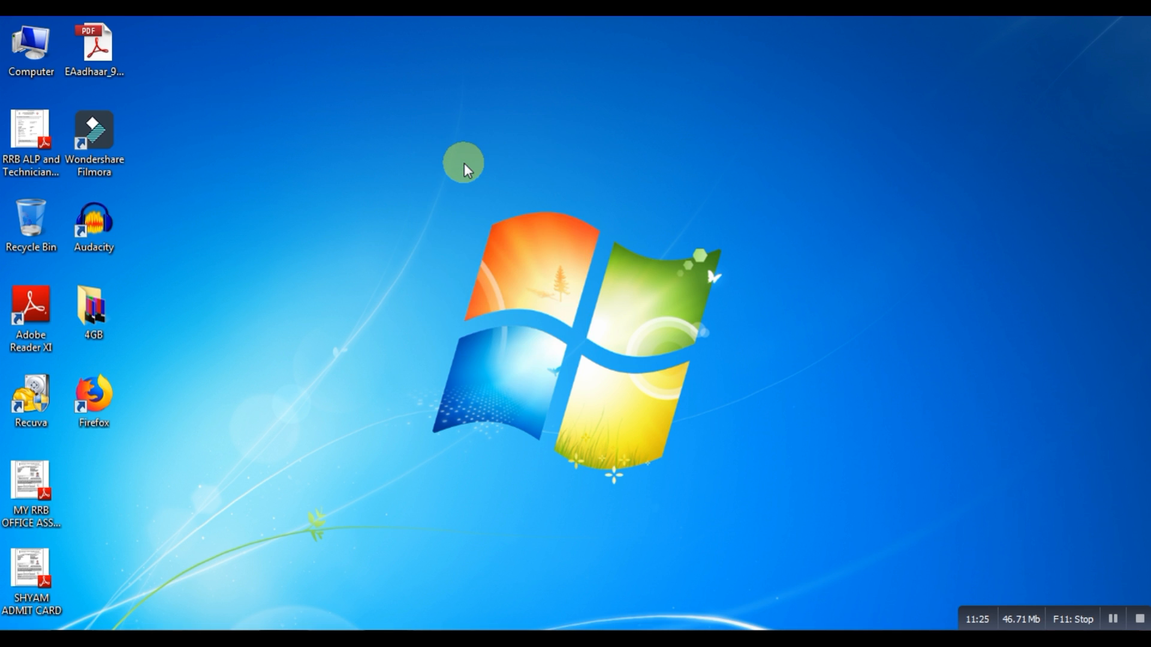